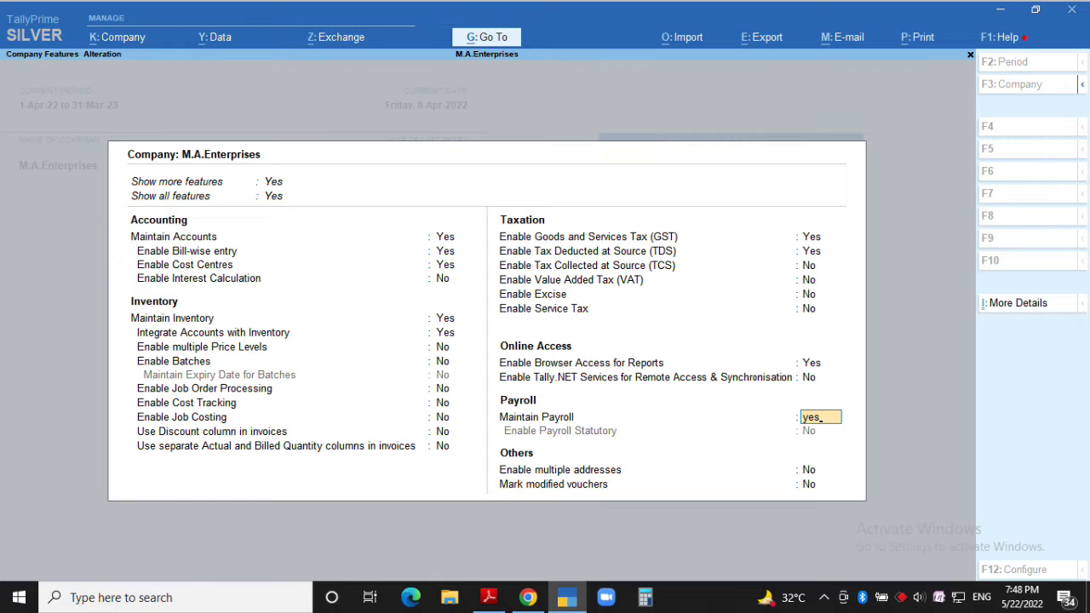
Accept the company features with Maintain Payroll set to Yes
key("ctrl+a")
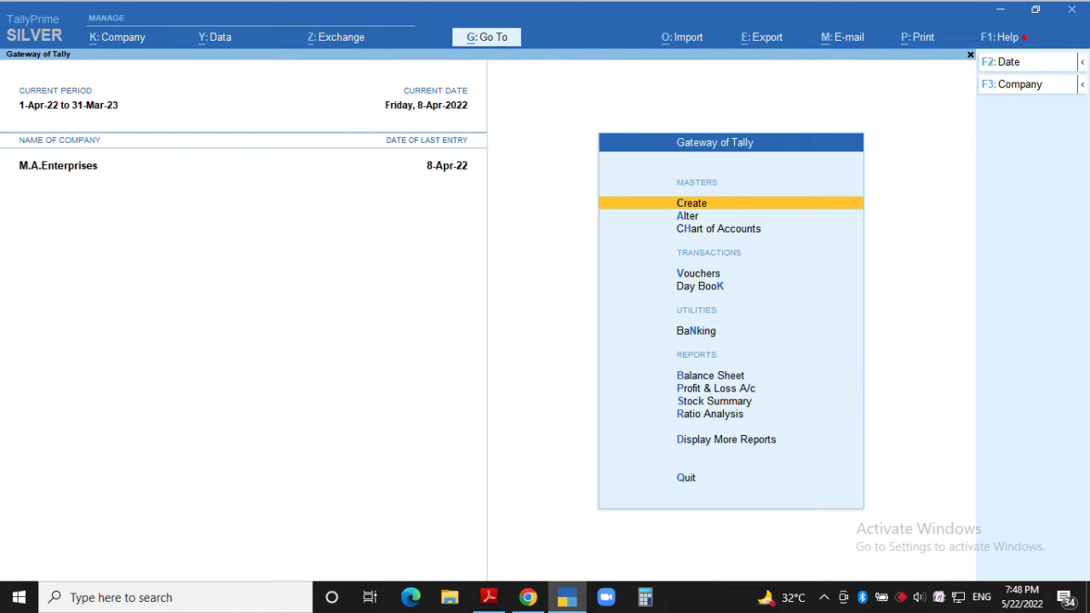
Go to Create, show all masters, and open Payroll Masters > Employee Category
key("Return")
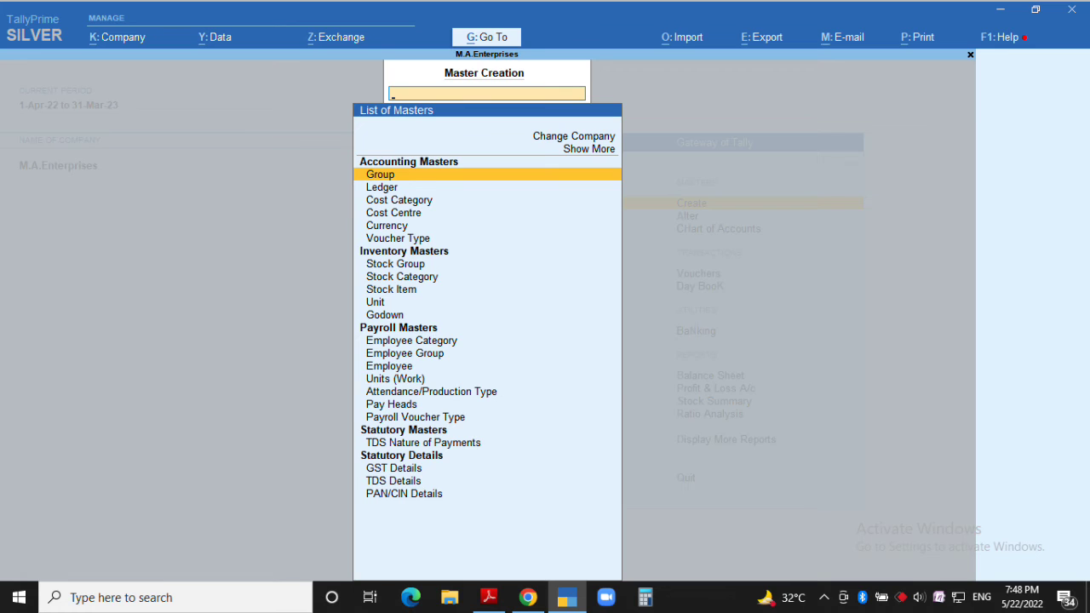
key("Up")
key("Return")
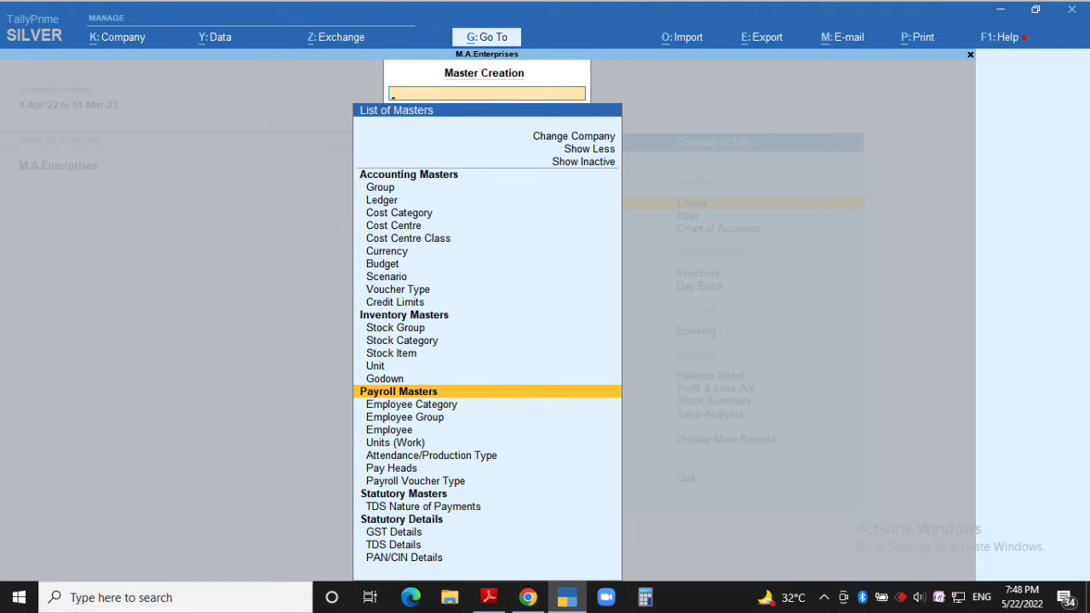
key("Down")
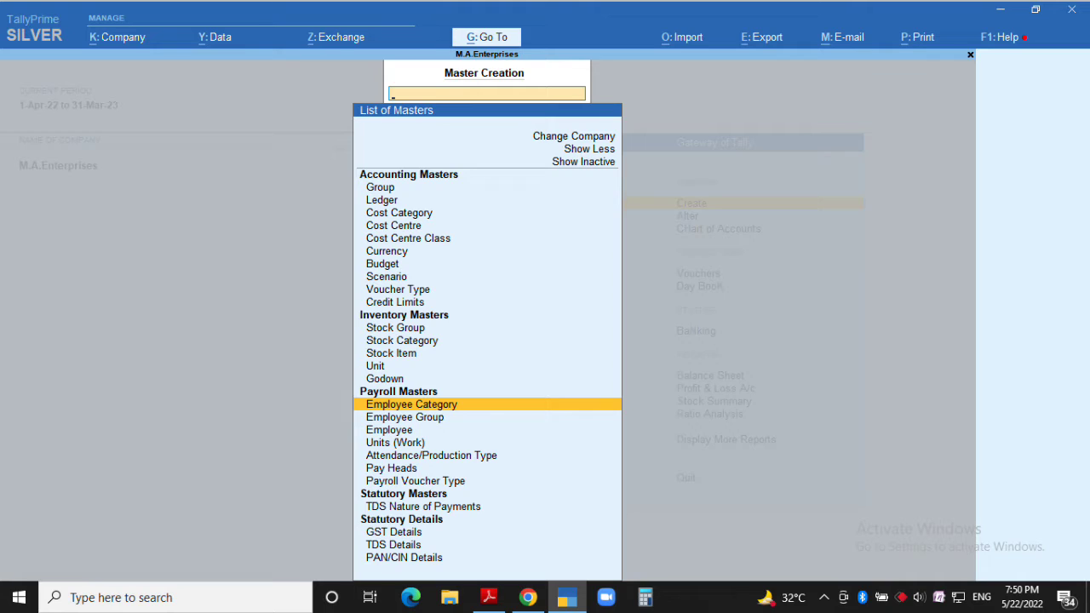
key("Return")
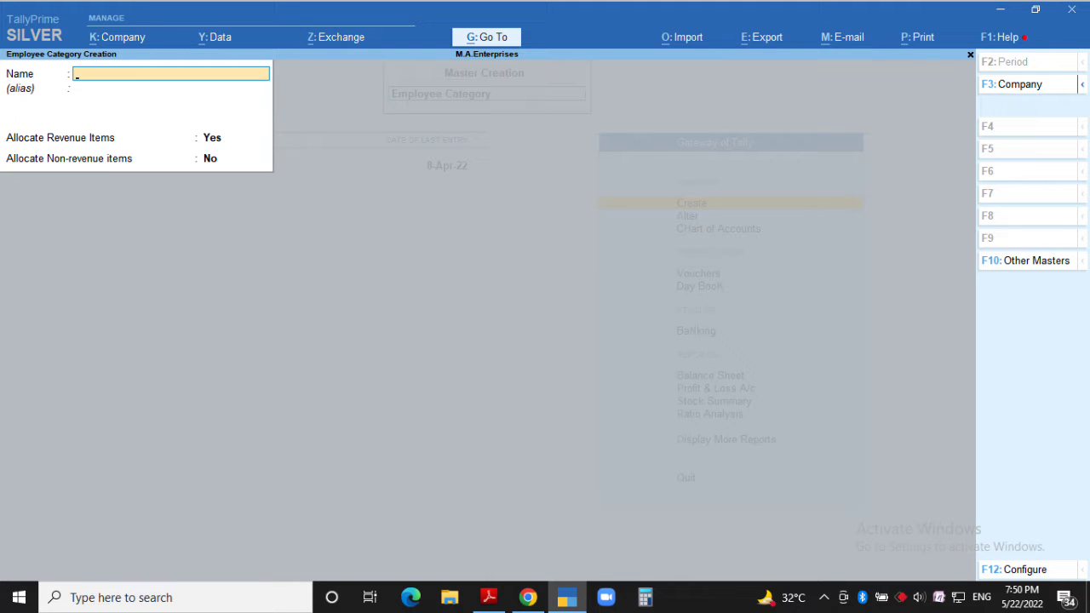
Create employee categories HEAD OFFICE and BRANCH OFFICE, then close the category form
type("HEAD OFFICE")
key("ctrl+a")
type("BRANCH OFFICE")
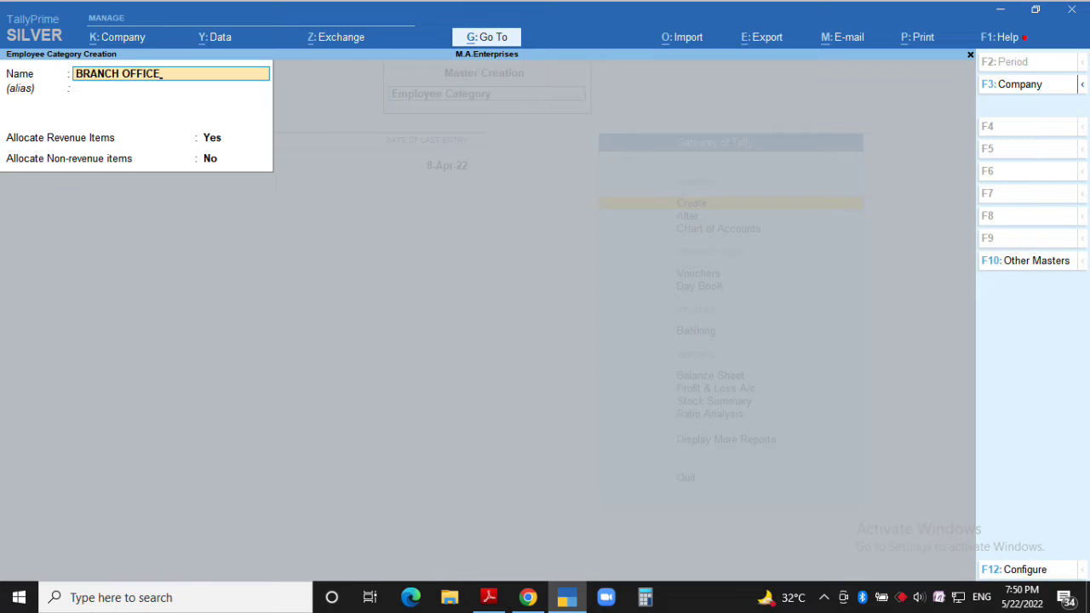
key("ctrl+a")
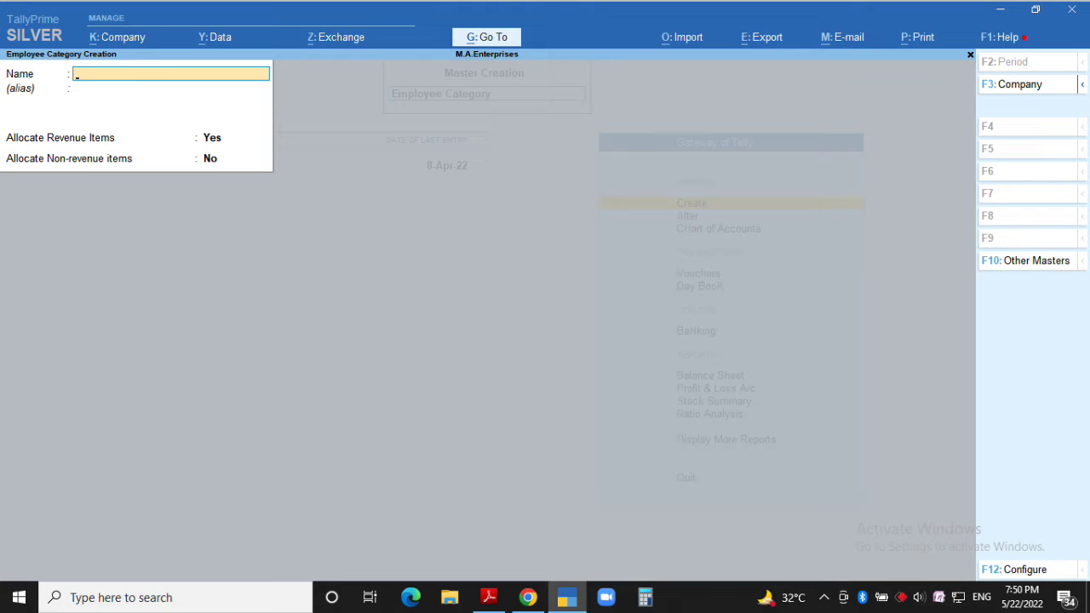
key("Escape")
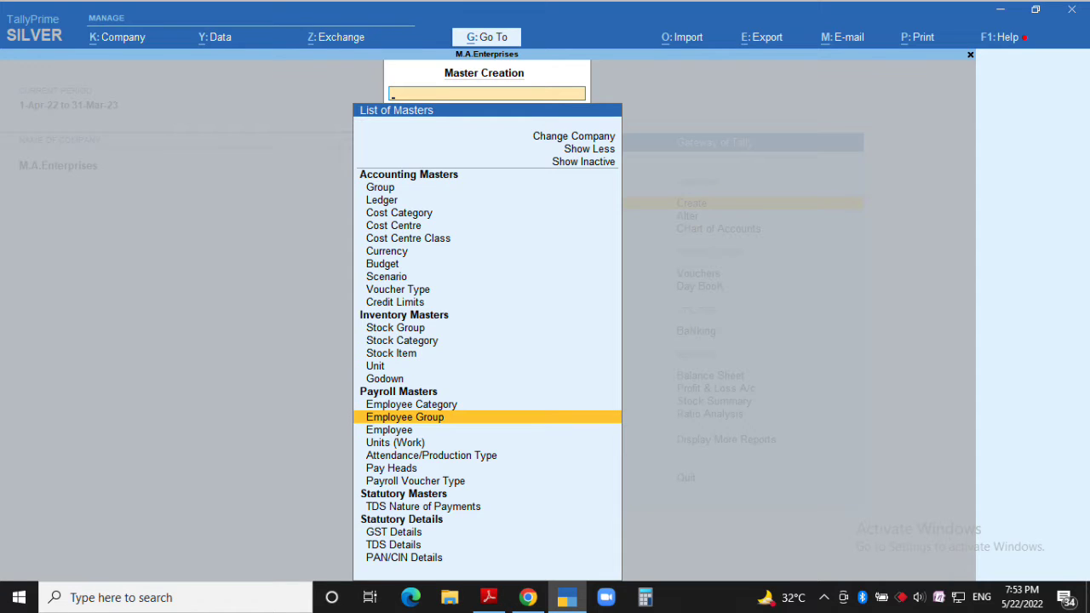
Create employee groups PURCHASE and SALES under the HEAD OFFICE category
key("Return")
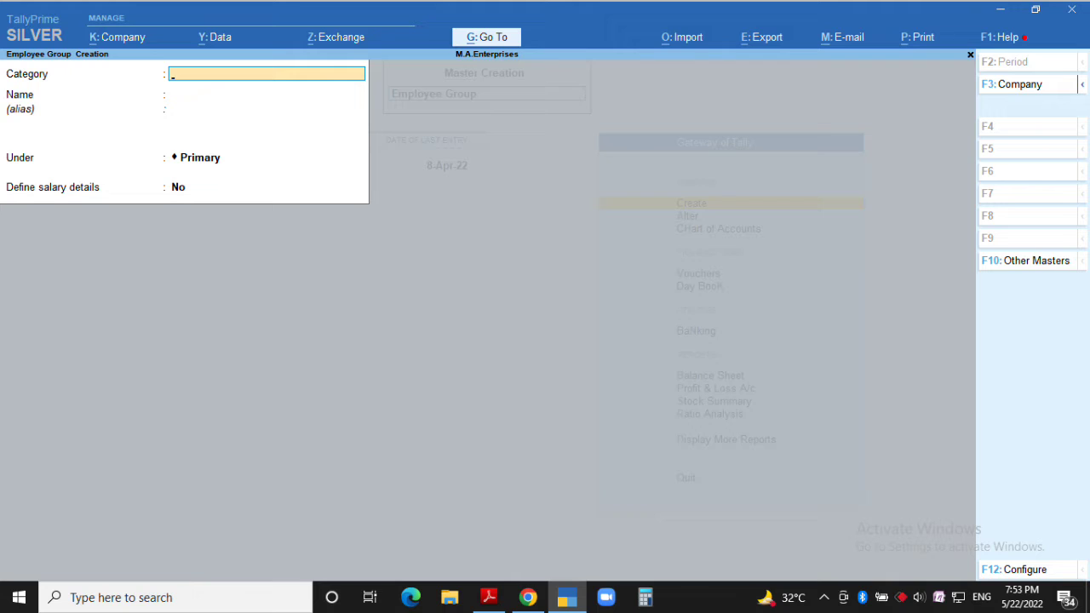
type("Head")
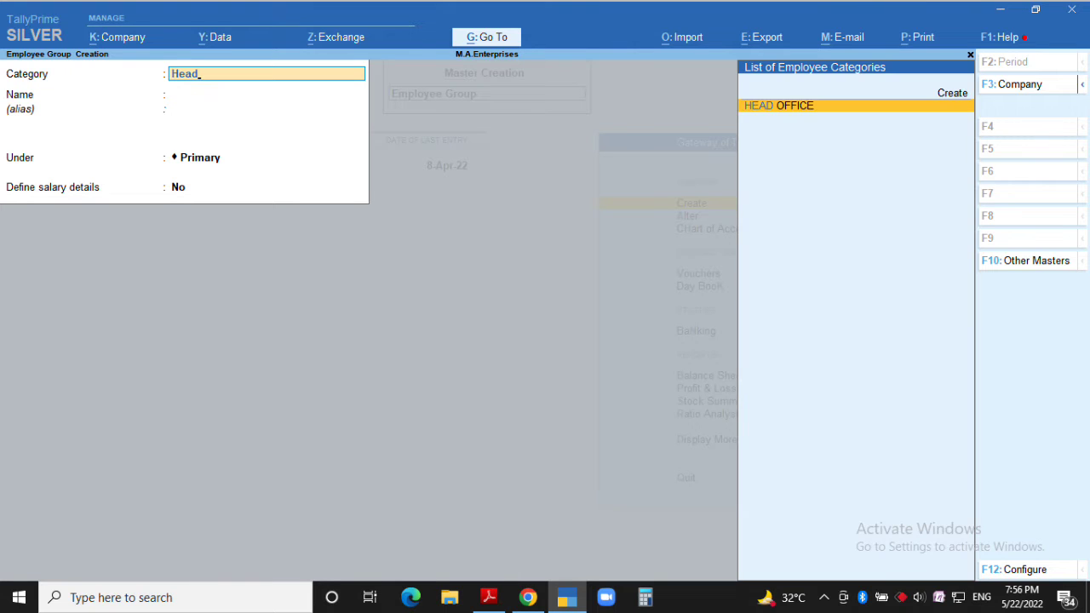
key("Return")
type("PURCHASE")
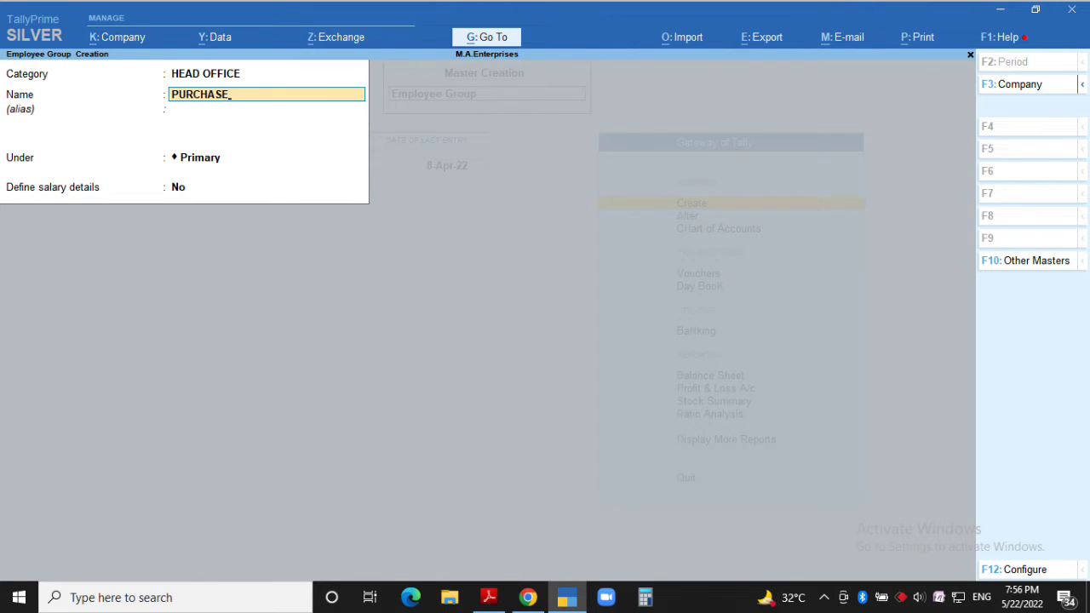
key("ctrl+a")
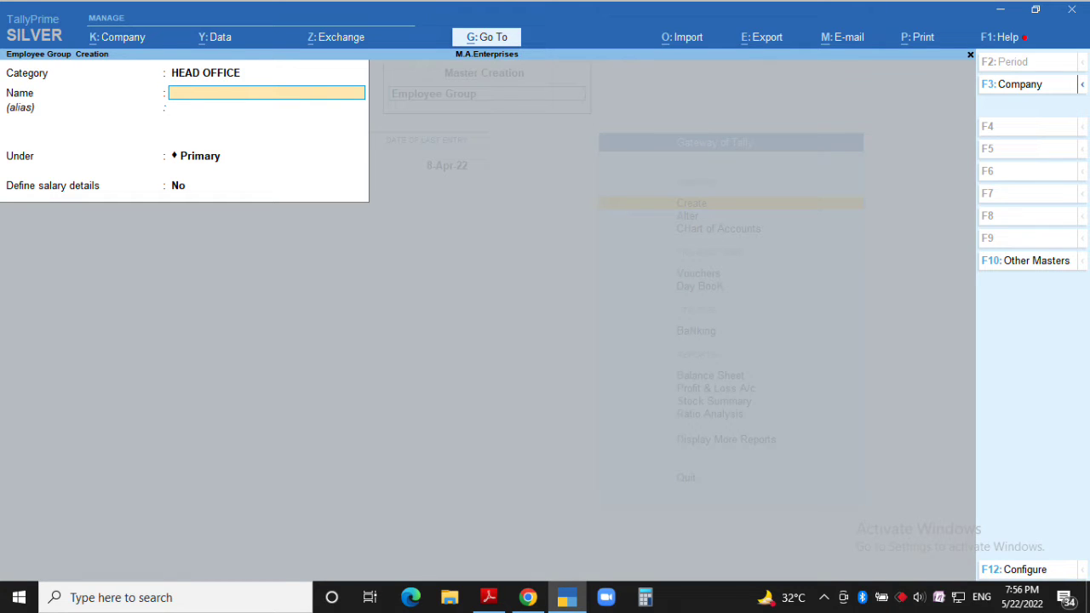
type("SALES")
key("ctrl+a")
Start a new Employee master with category HEAD OFFICE
key("Escape")
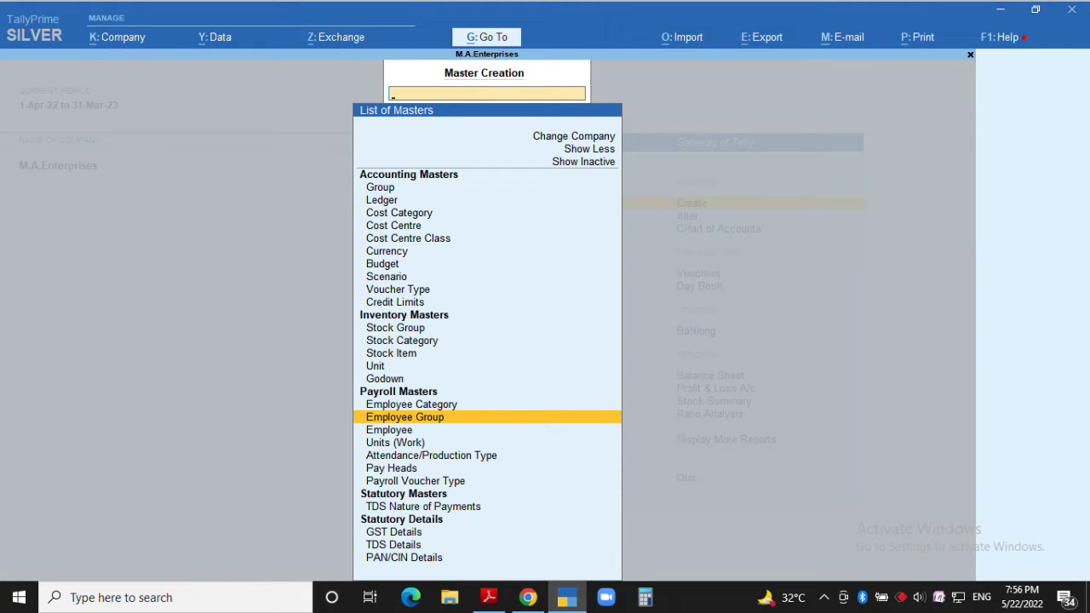
key("Down")
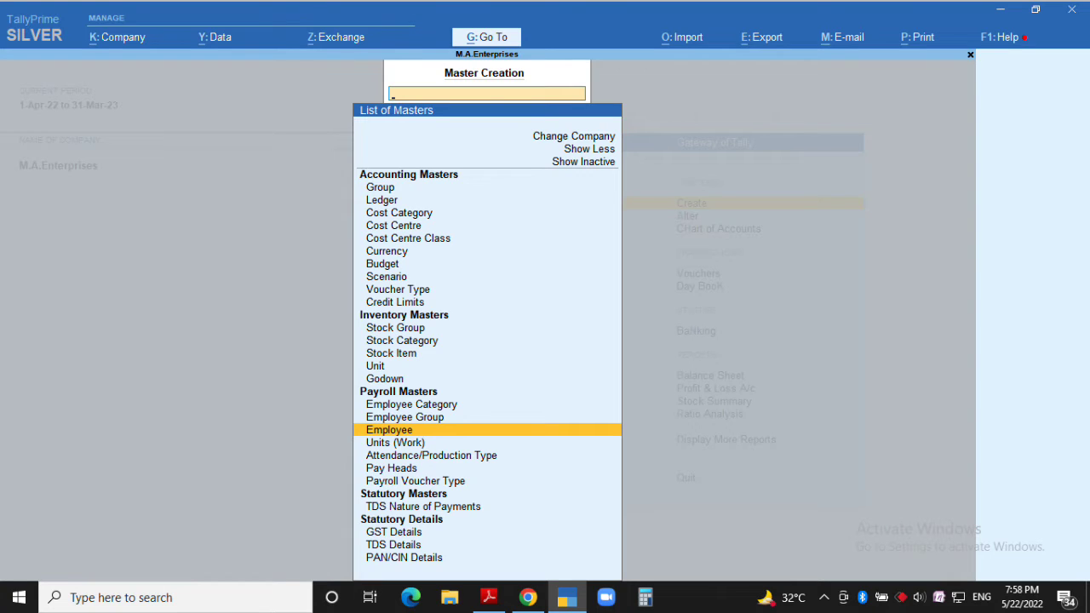
key("Return")
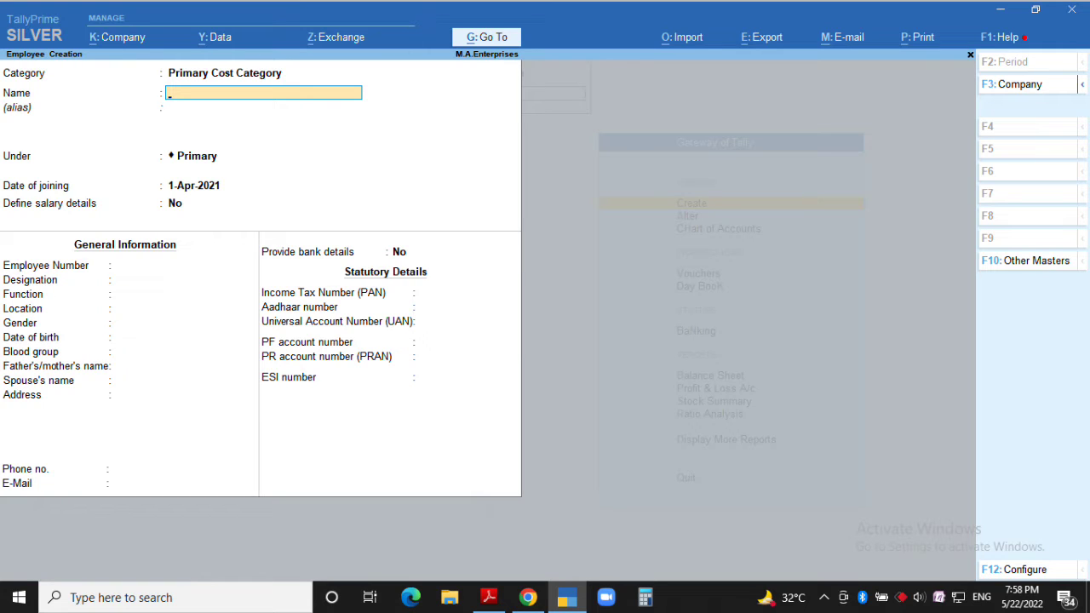
key("BackSpace")
type("Head")
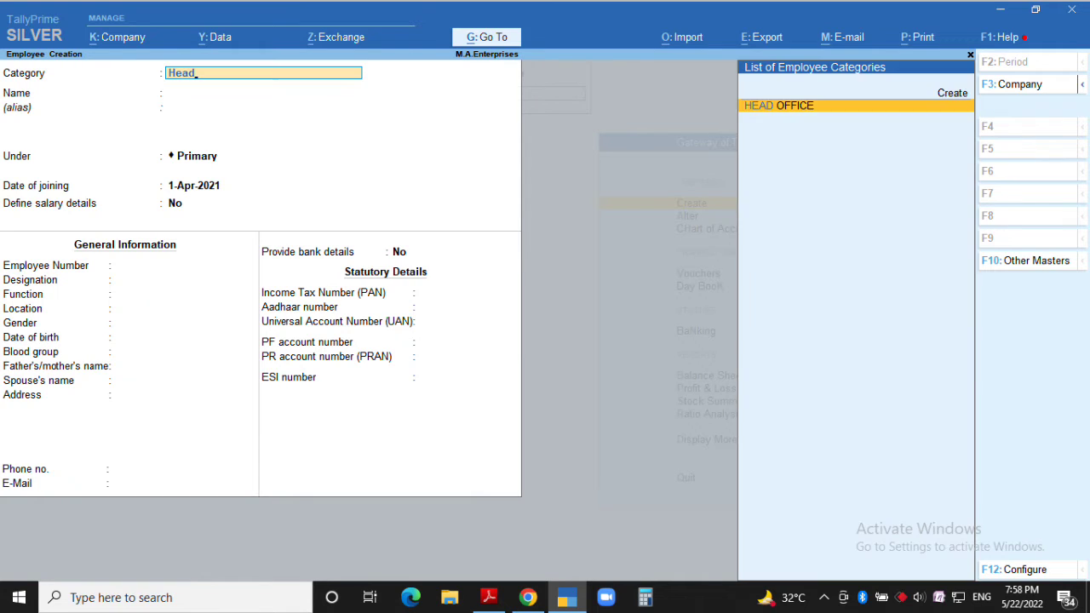
key("Return")
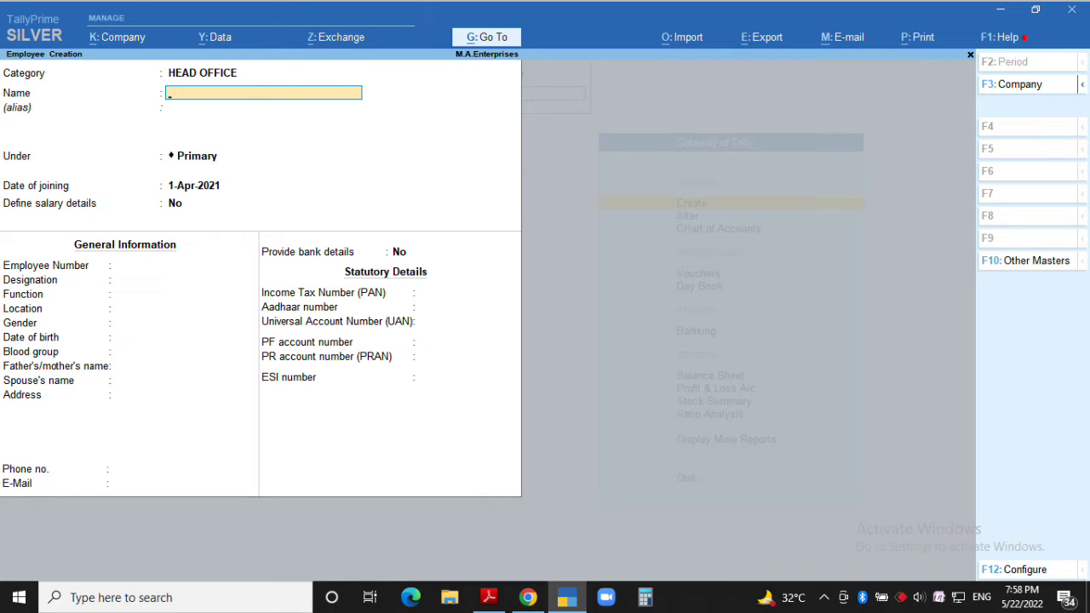
Enter the employee's name under PURCHASE, joining 1-4-22, with salary details off
key("Return")
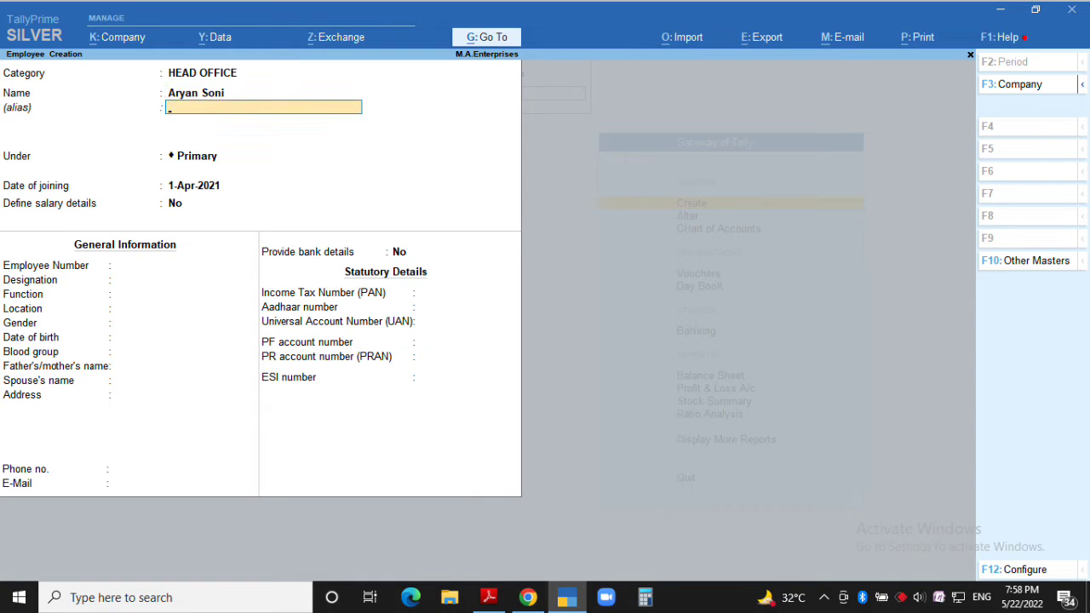
key("Return")
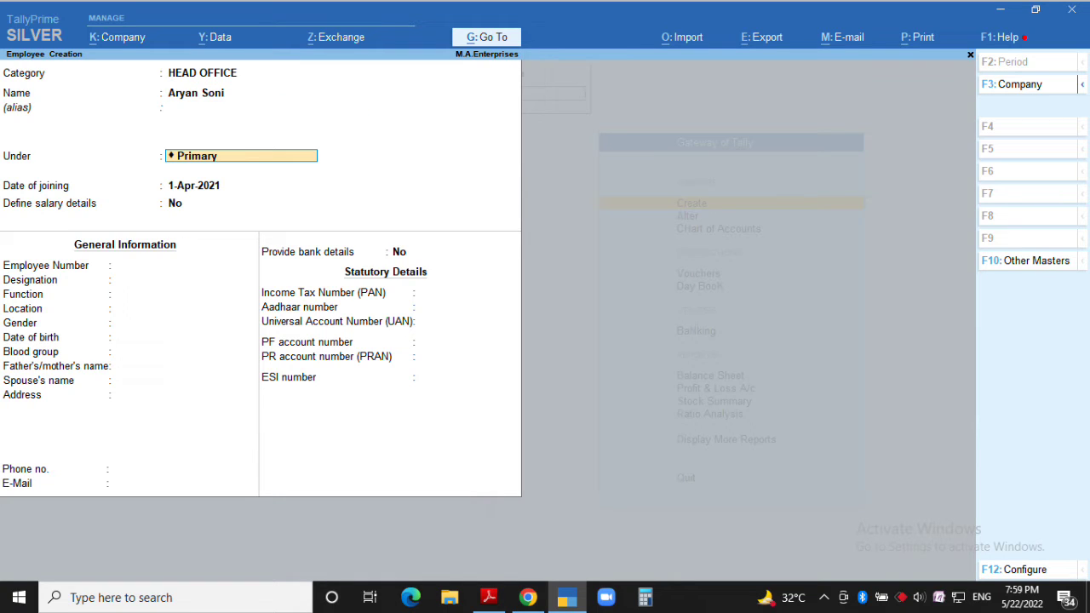
type("pu")
key("Return")
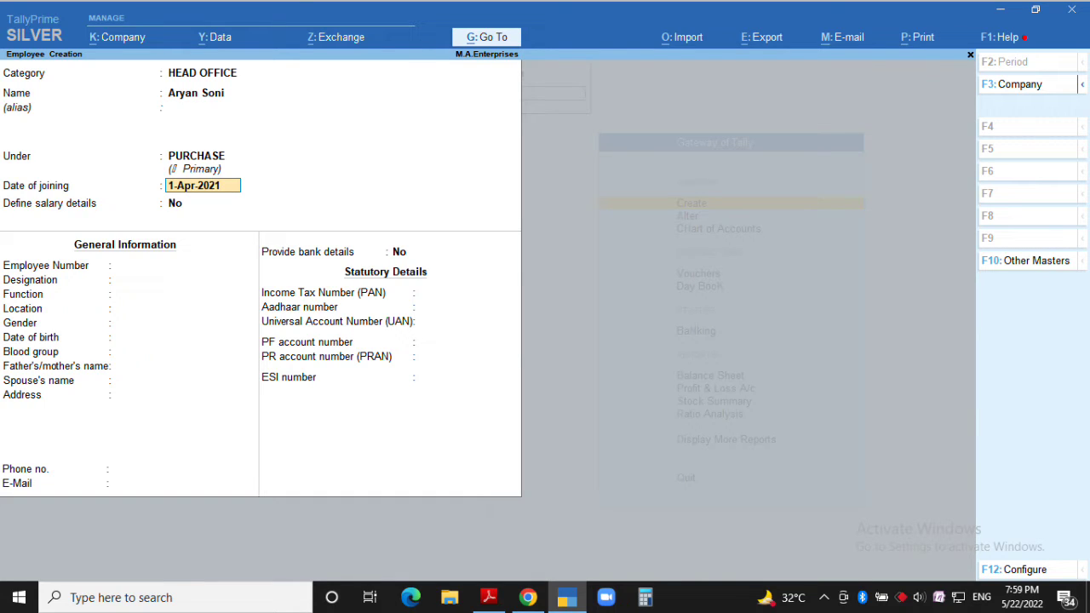
type("1-4-22")
key("Return")
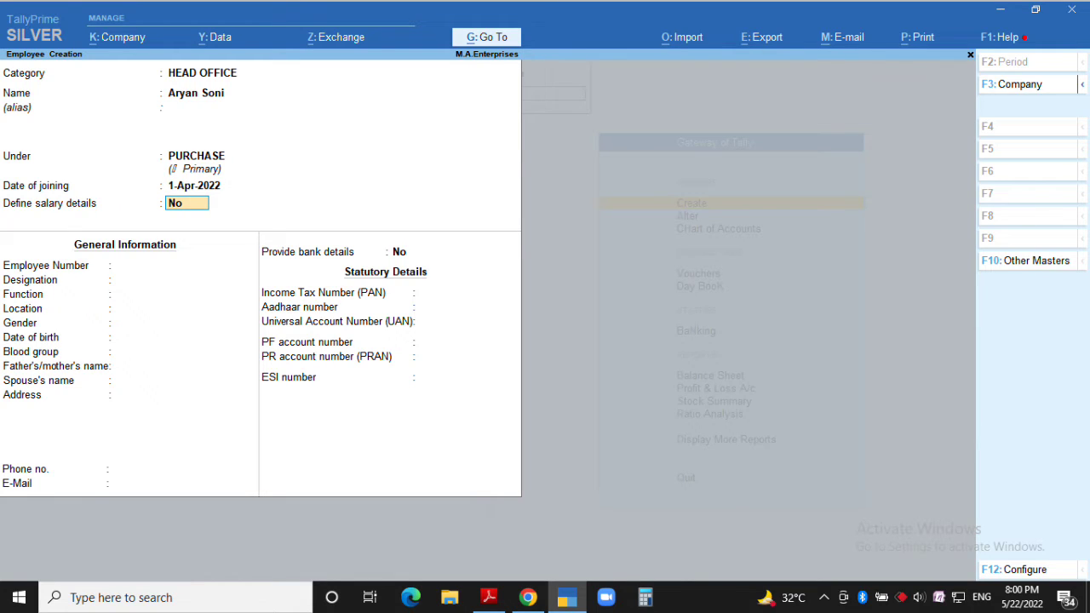
key("Return")
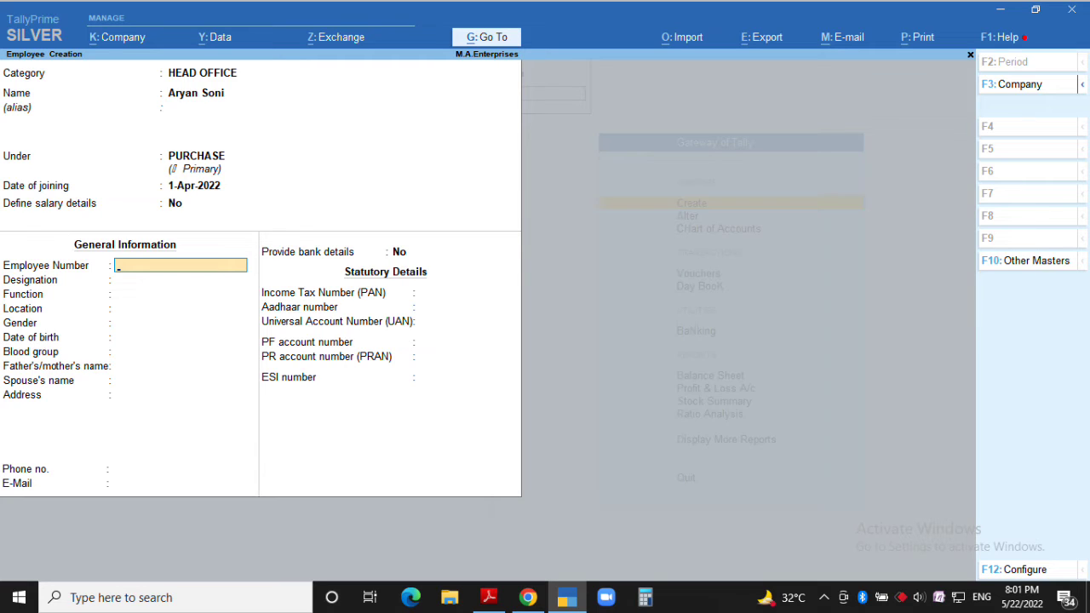
Set employee number 001, designation MANAGER, function PLANNING, location RAIPUR
type("001")
key("Return")
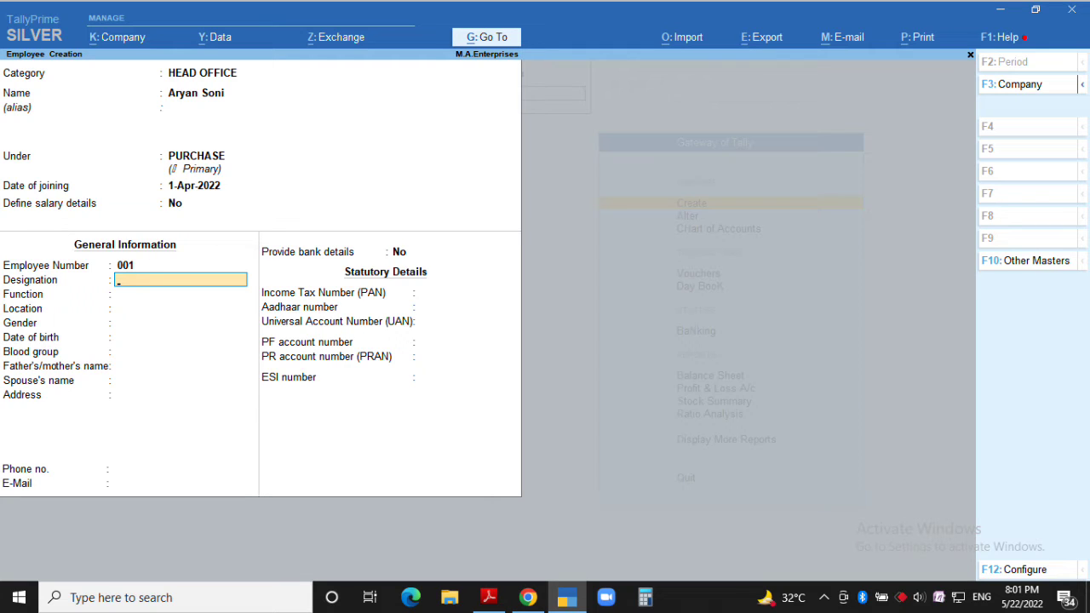
type("MANAGER")
key("Return")
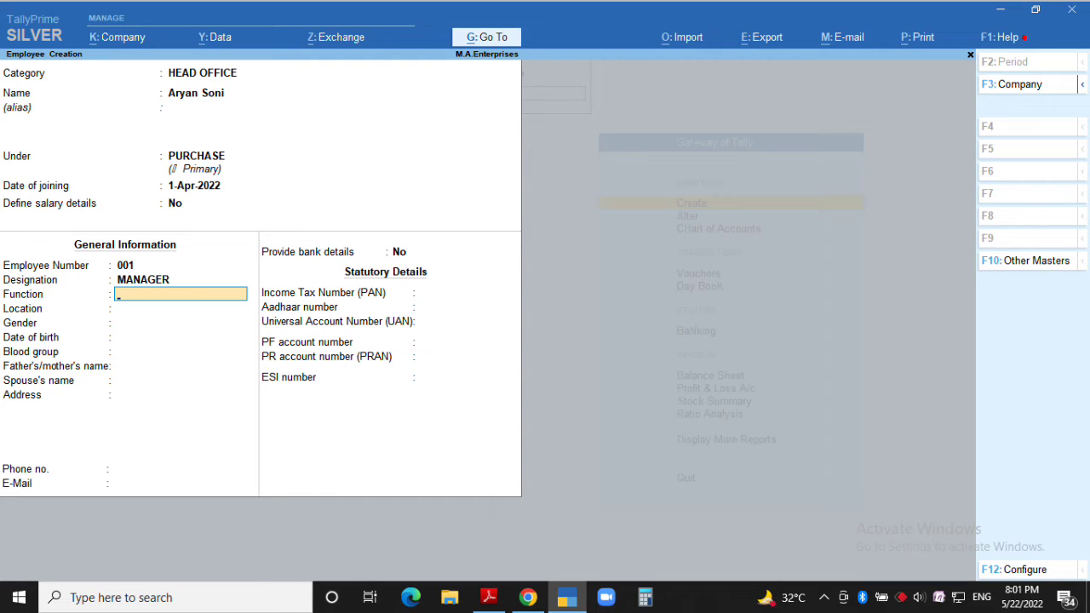
type("PLANNING")
key("Return")
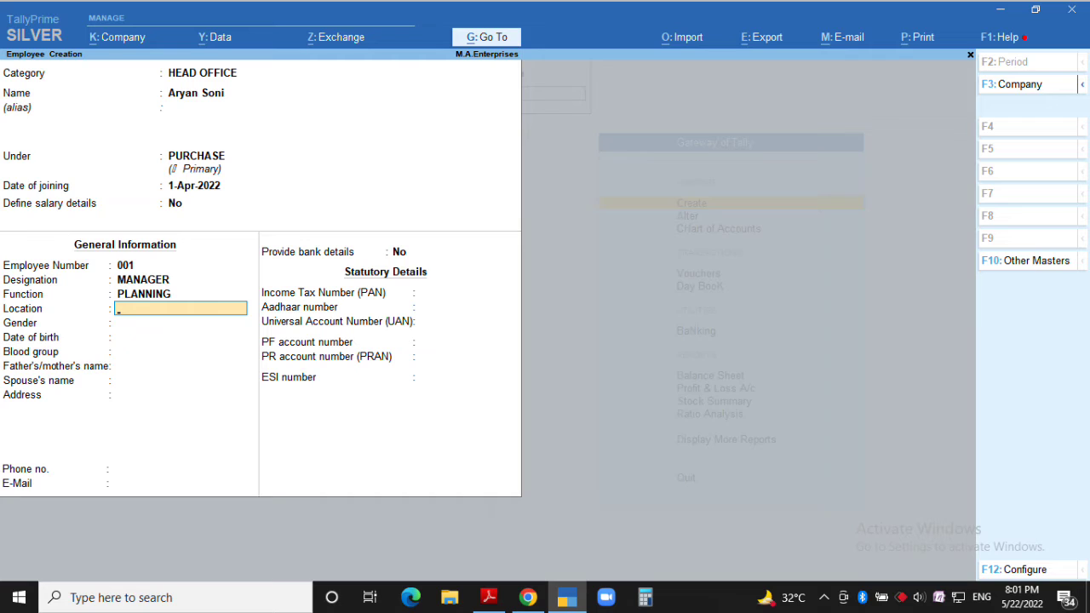
type("RAIPUR")
key("Return")
Enter Male, birth date 15-02-2005, blood group O Positive, plus parent's name, address, phone, e-mail
key("Return")
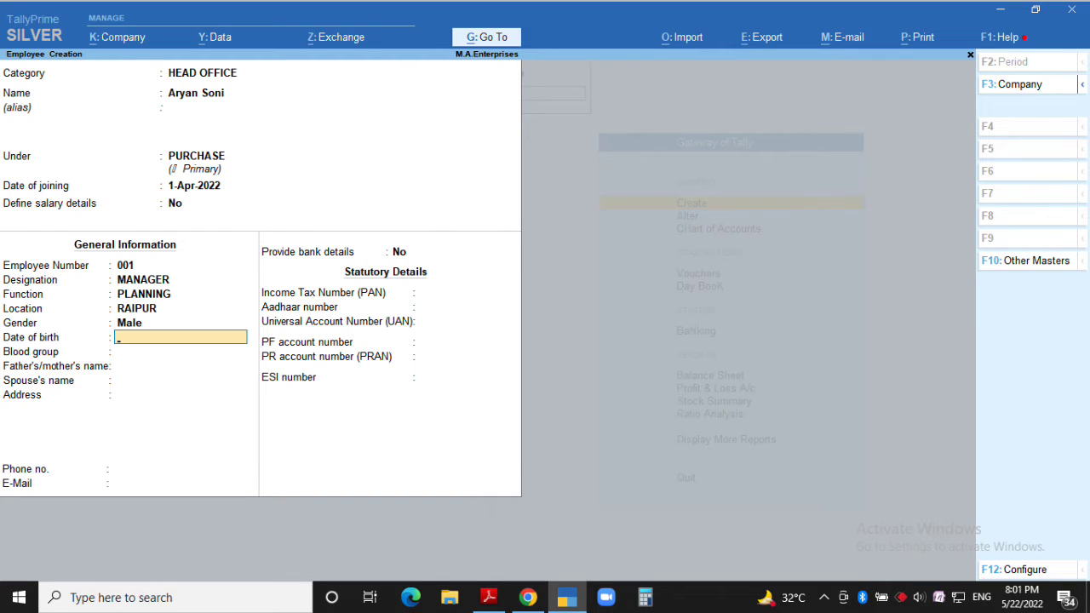
type("15-02-2005")
key("Return")
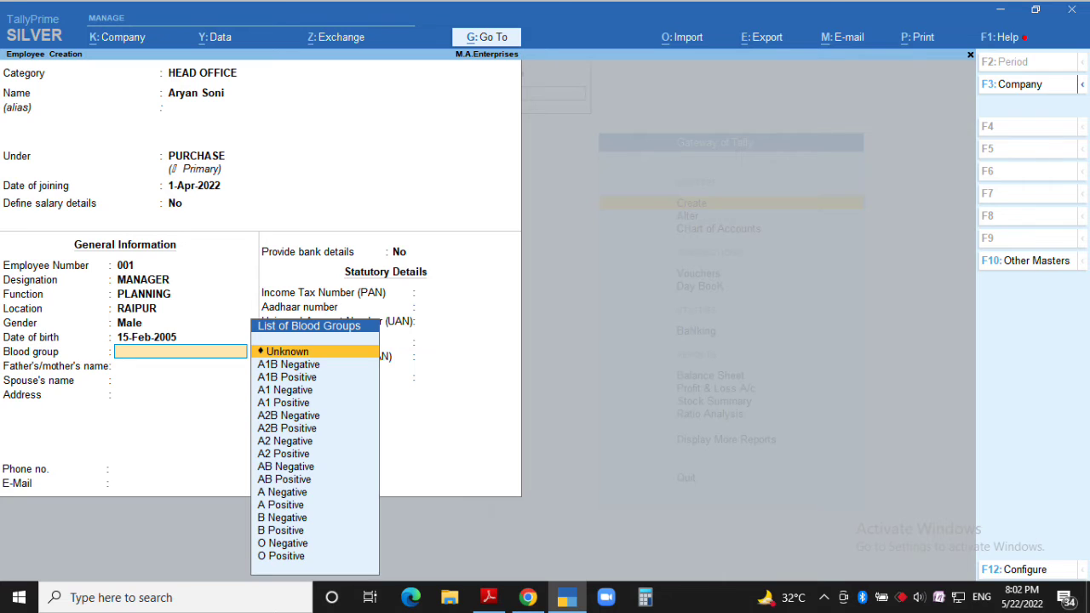
key("Up")
key("Return")
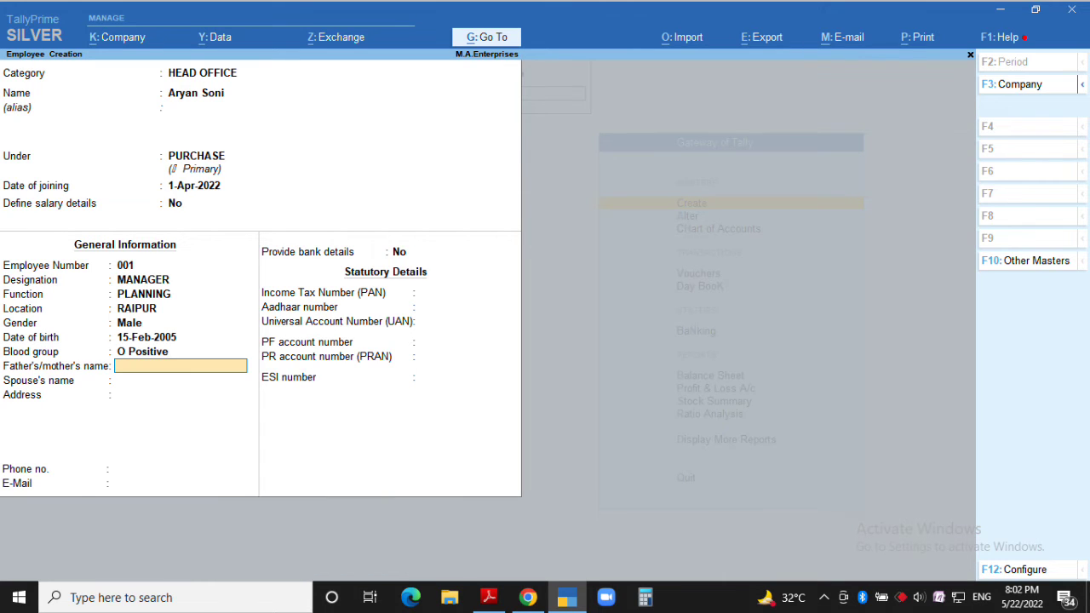
key("Return")
key("Return")
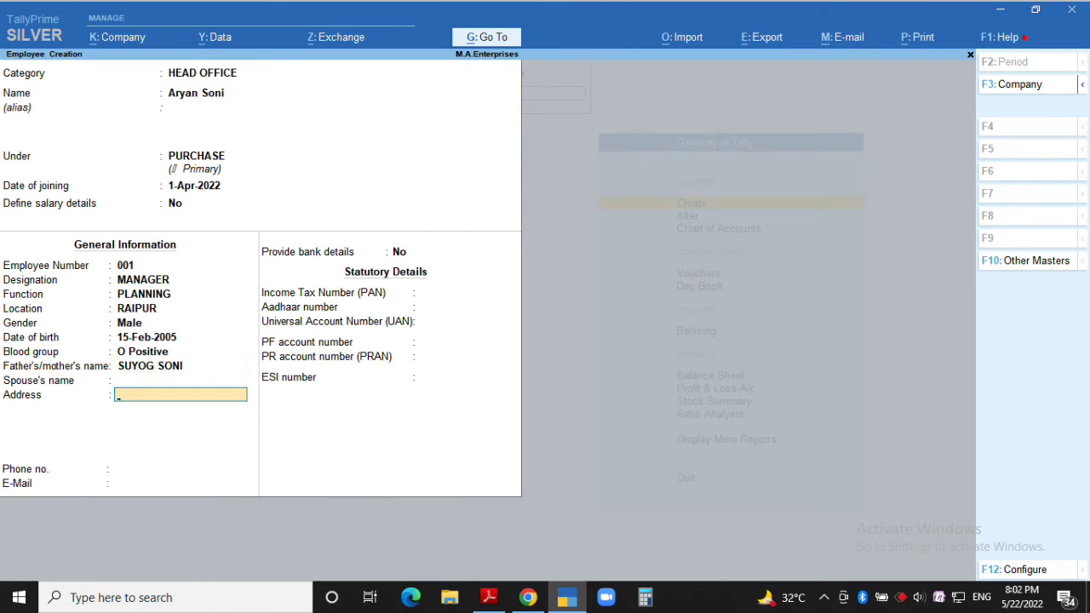
type("KUSHALPUR")
key("Return")
key("Return")
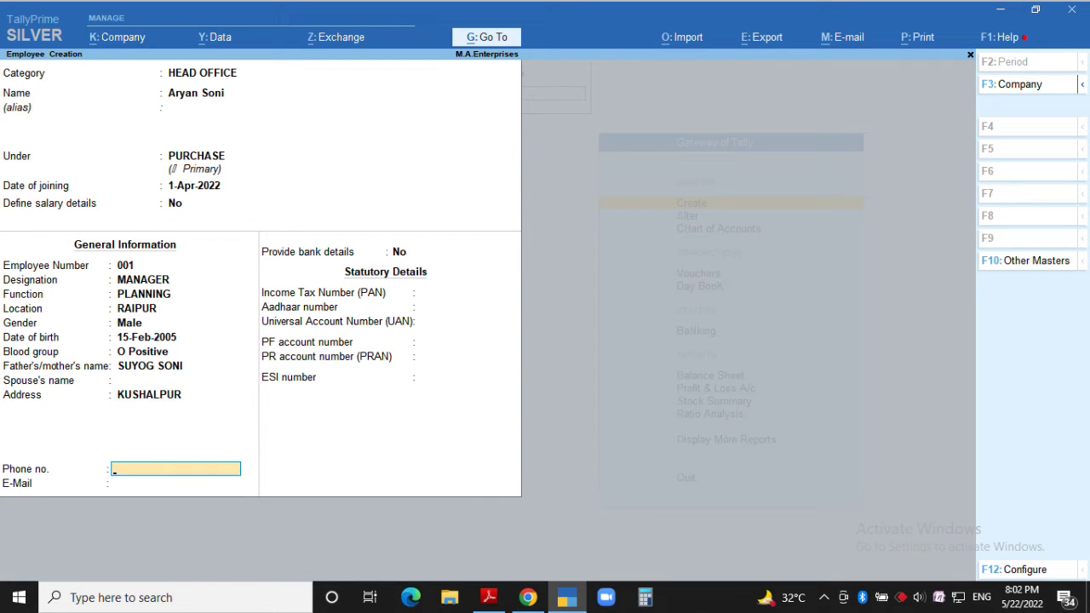
key("Return")
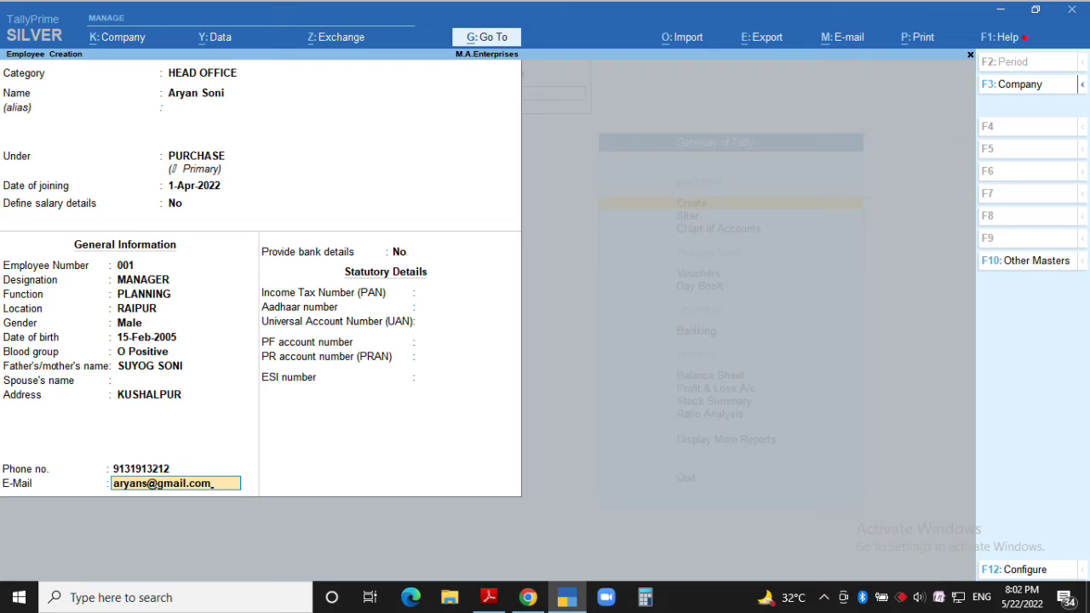
key("Return")
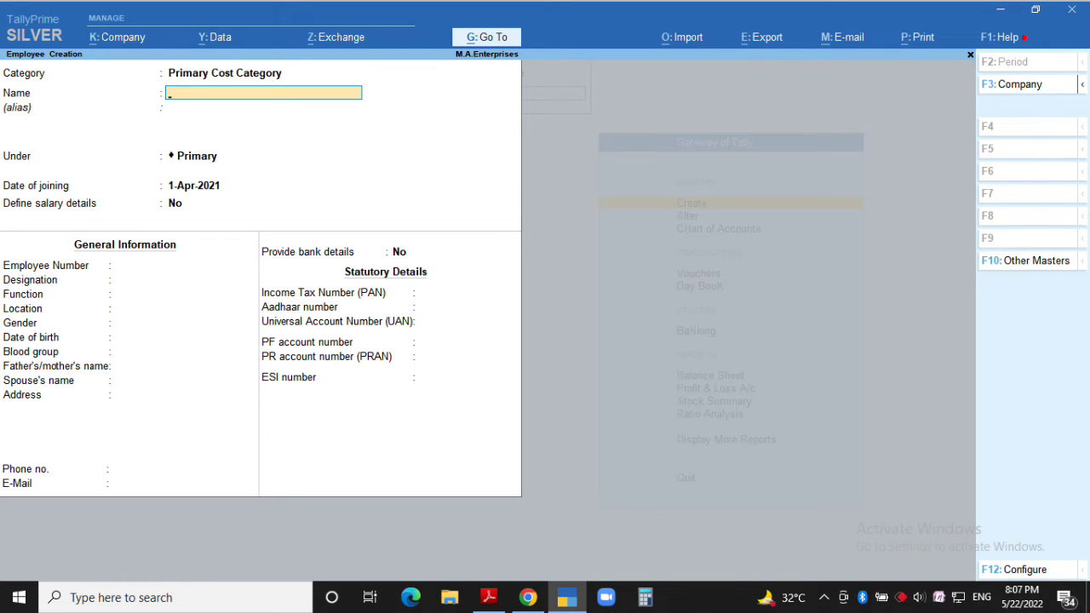
Add a second employee under HEAD OFFICE and SALES, joining 1-4-22, no salary details
key("BackSpace")
type("Head")
key("Return")
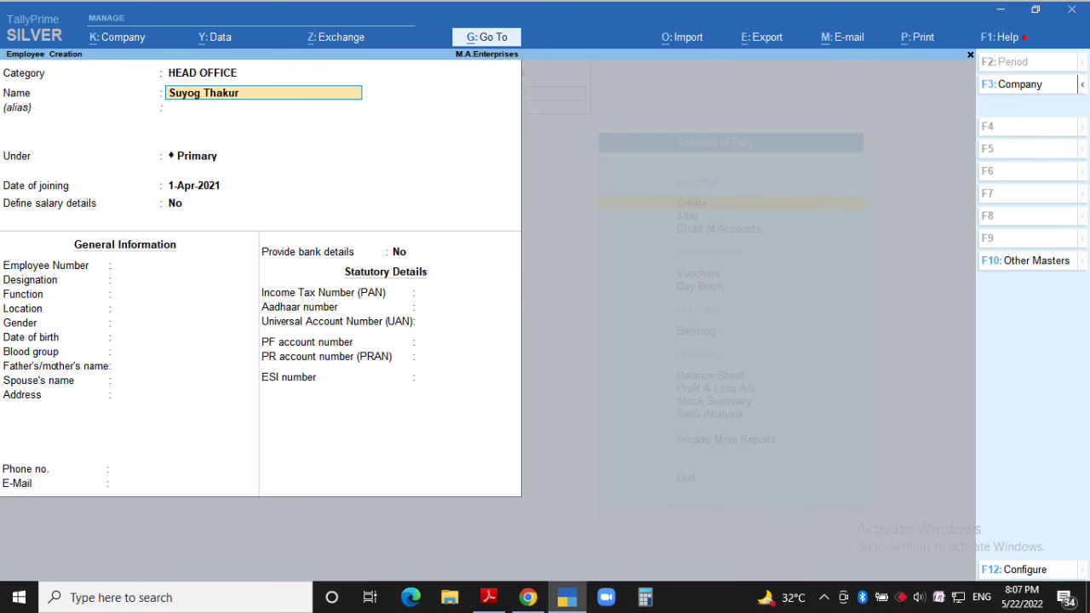
key("Return")
type("Sale")
key("Return")
type("1-4-22")
key("Return")
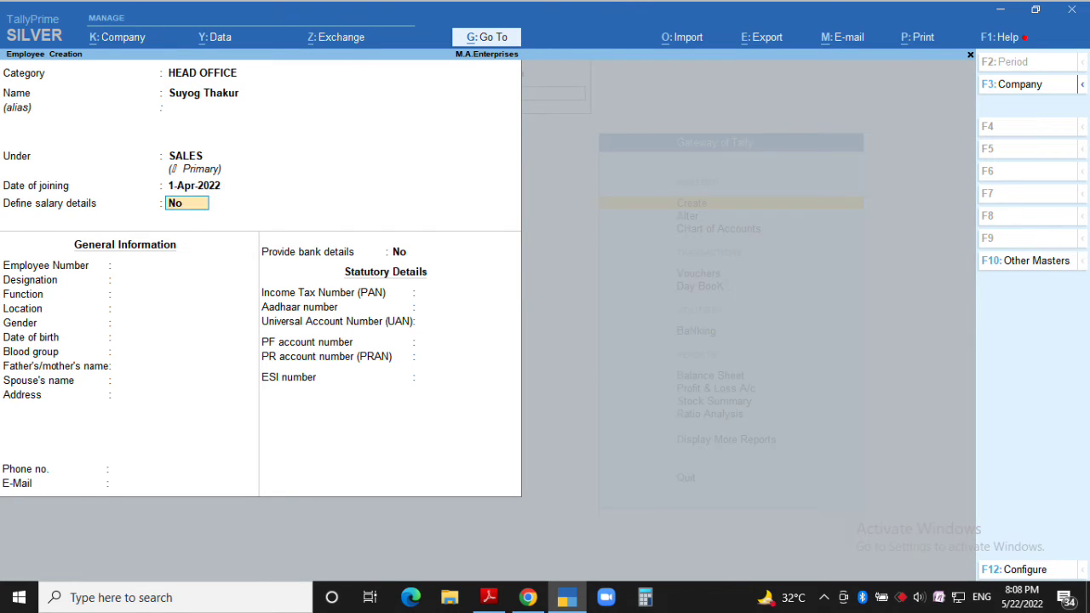
key("Return")
Set employee number 002, designation Manager, function MANAGEMENT, location RAIPUR
type("002")
key("Return")
type("Manager")
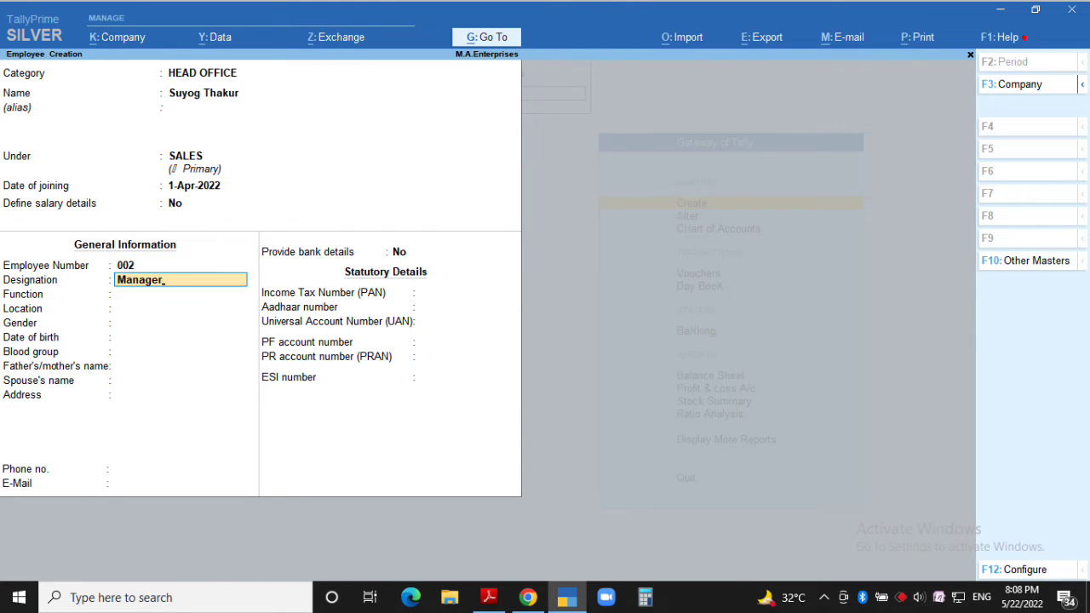
key("Return")
type("MANAGEMENT")
key("Return")
type("RAIPUR")
key("Return")
Enter Male, birth date 15-2-2007, blood group, parent's name, address, phone, e-mail, and save
key("Return")
type("15-2-2007")
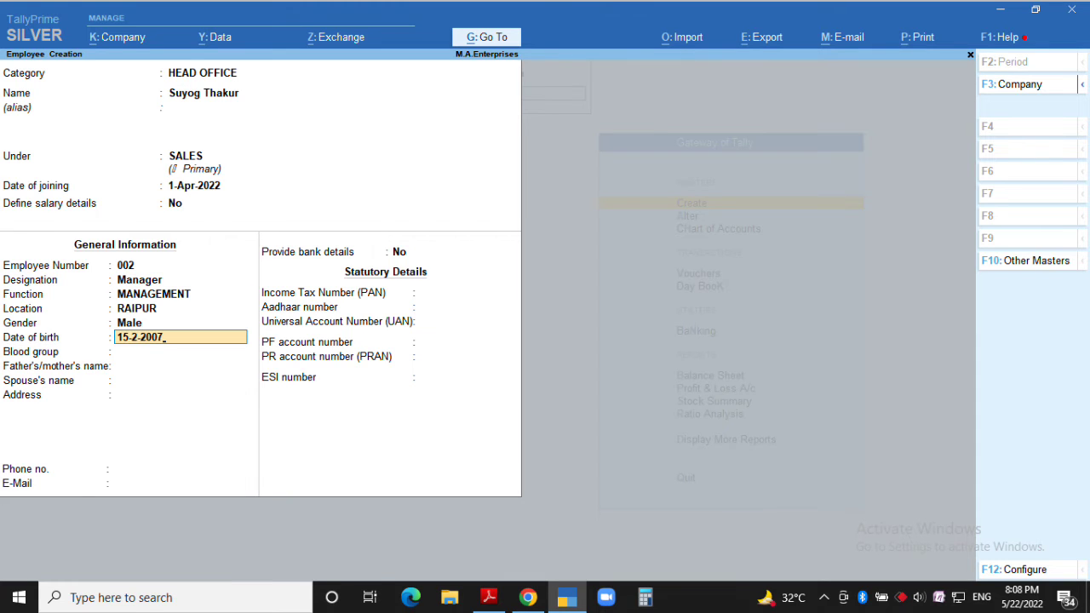
key("Return")
type("A1B N")
key("Return")
key("Return")
key("Return")
type("LOHAR CHOWK")
key("Return")
key("Return")
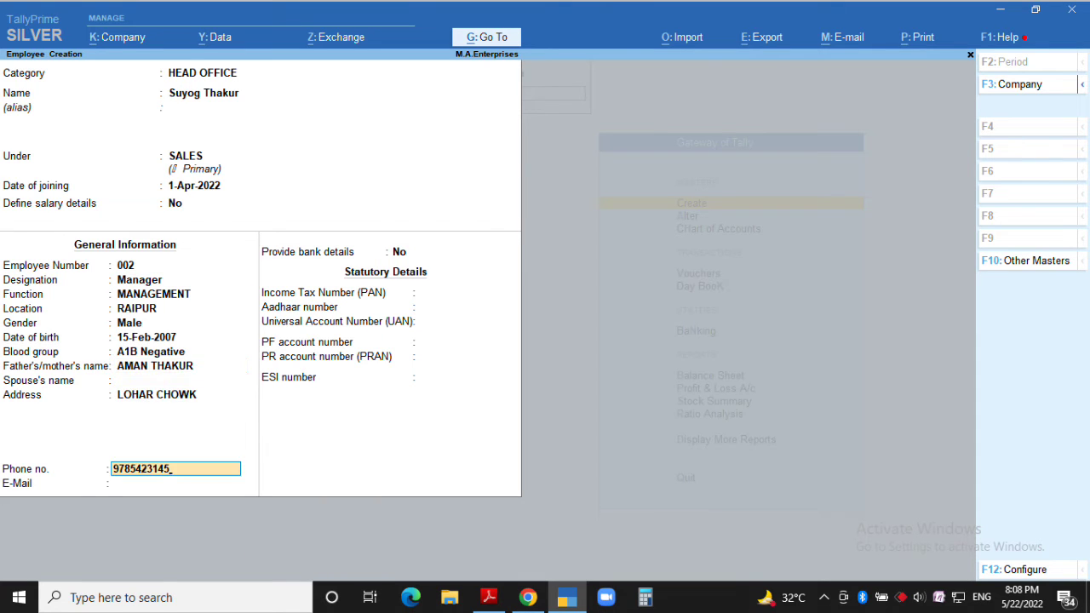
key("Return")
key("ctrl+a")
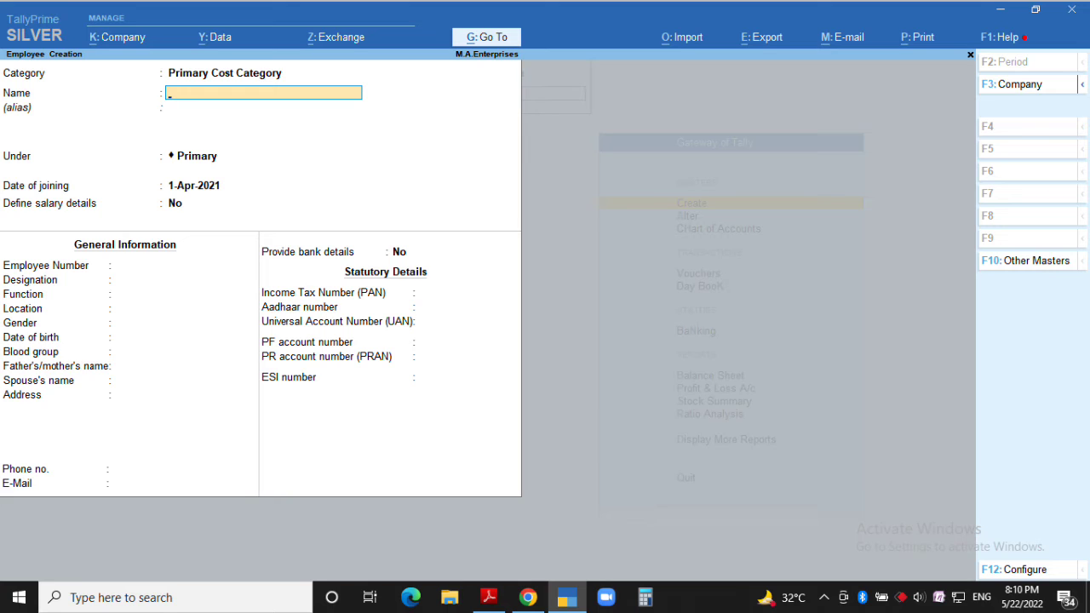
Create work unit HRS, formal name HOURS, with unit quantity codes turned off in F12
key("Escape")
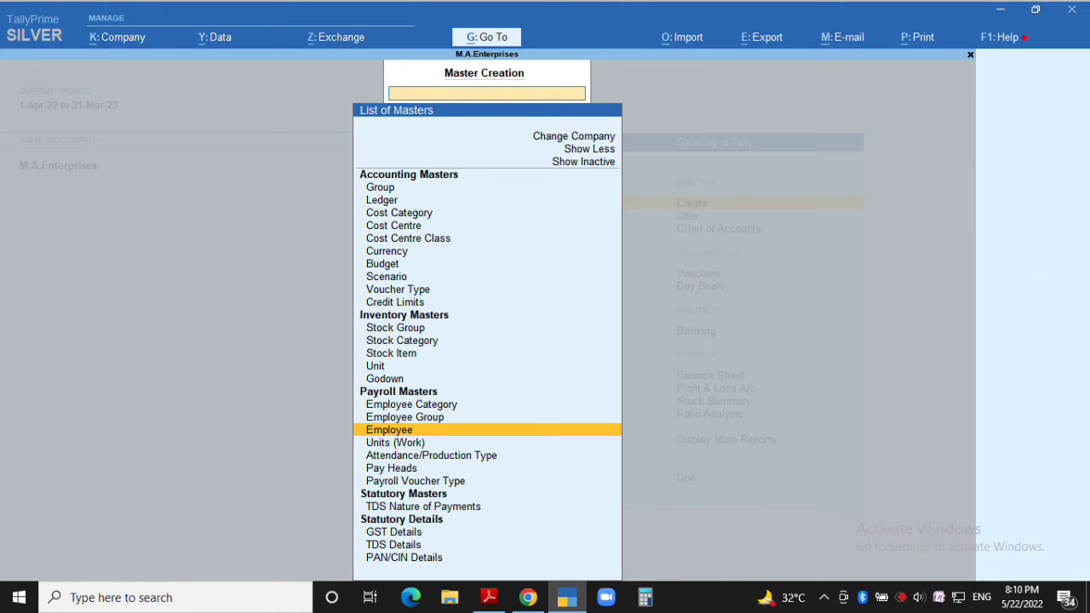
key("Down")
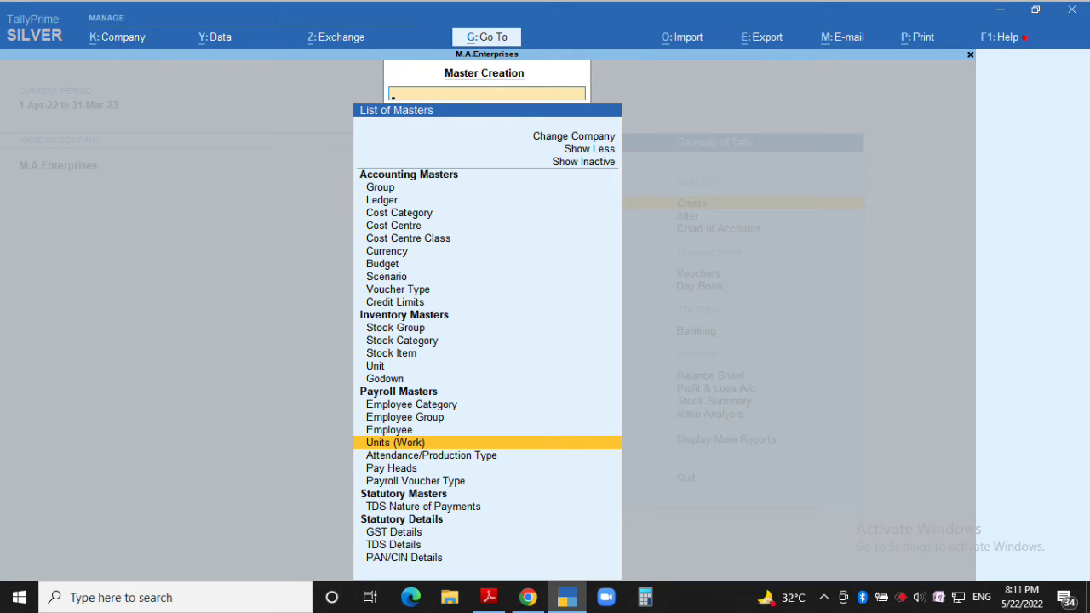
key("Return")
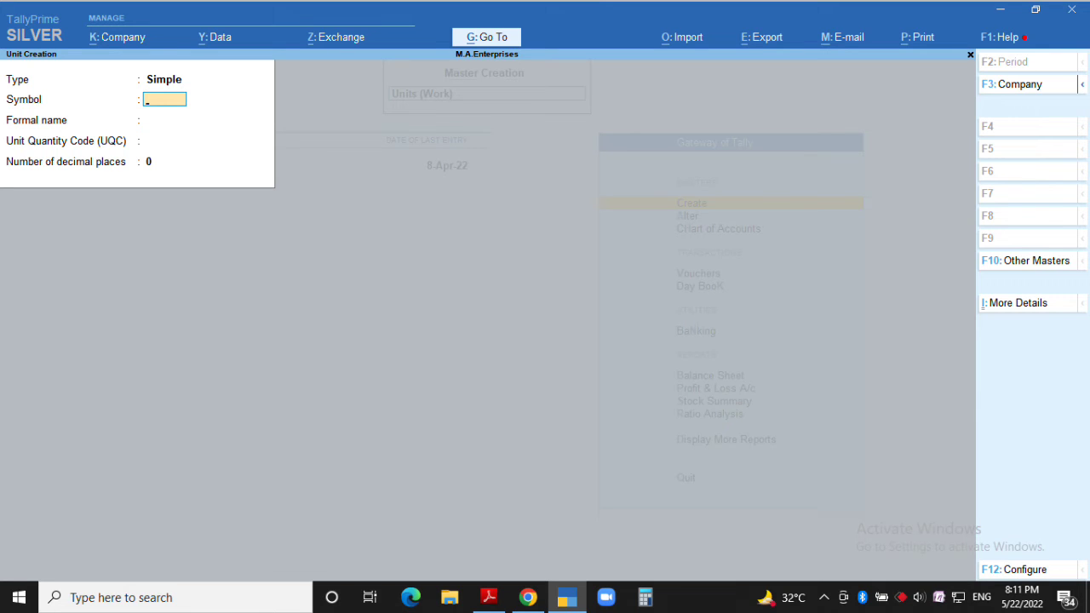
type("hrs")
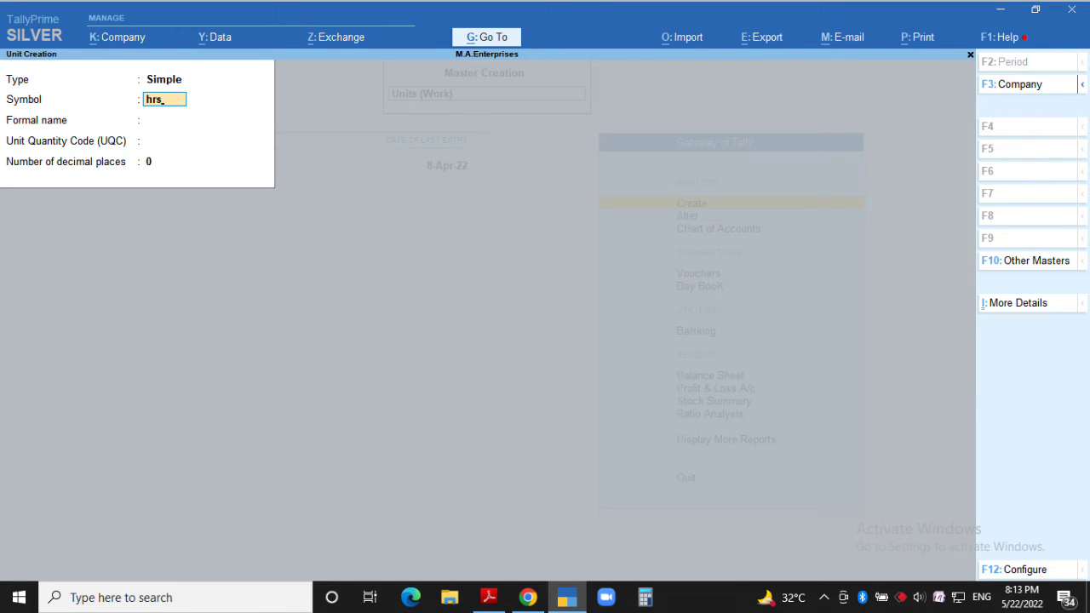
key("Return")
type("HOURS")
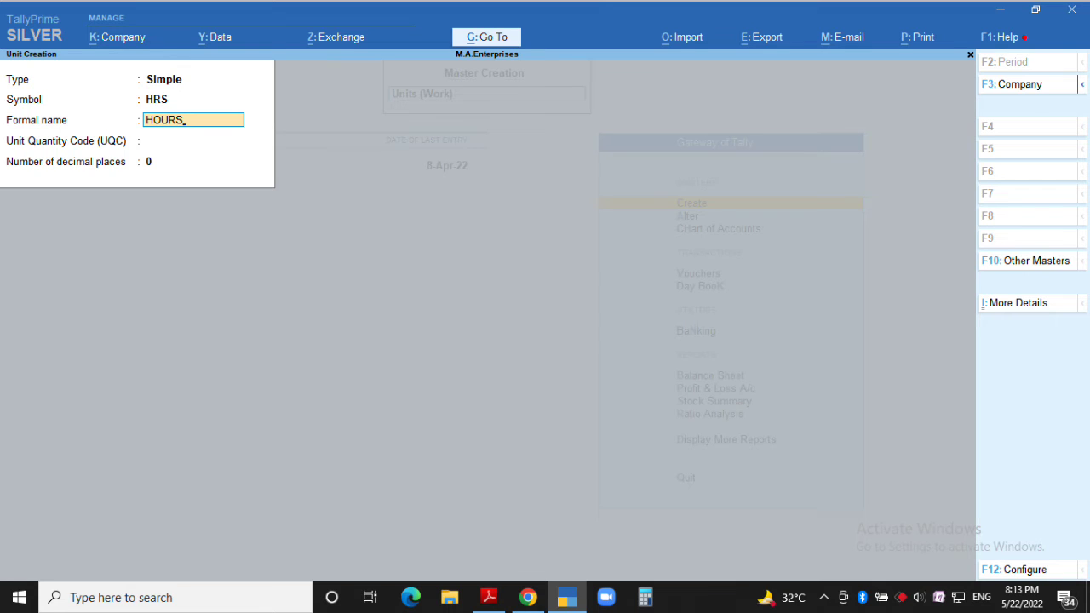
key("Return")
key("Return")
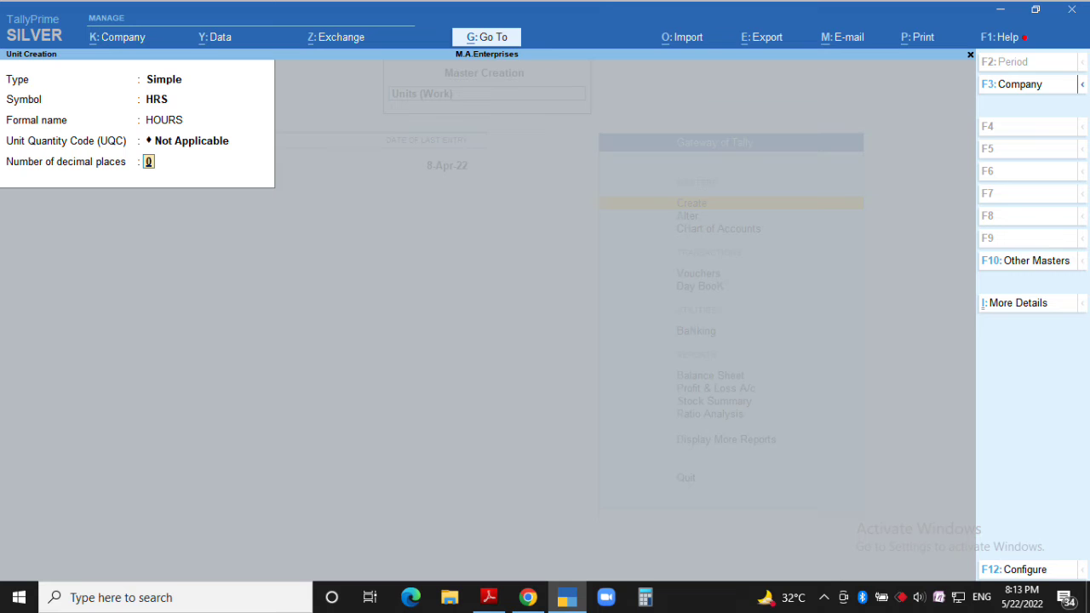
key("F12")
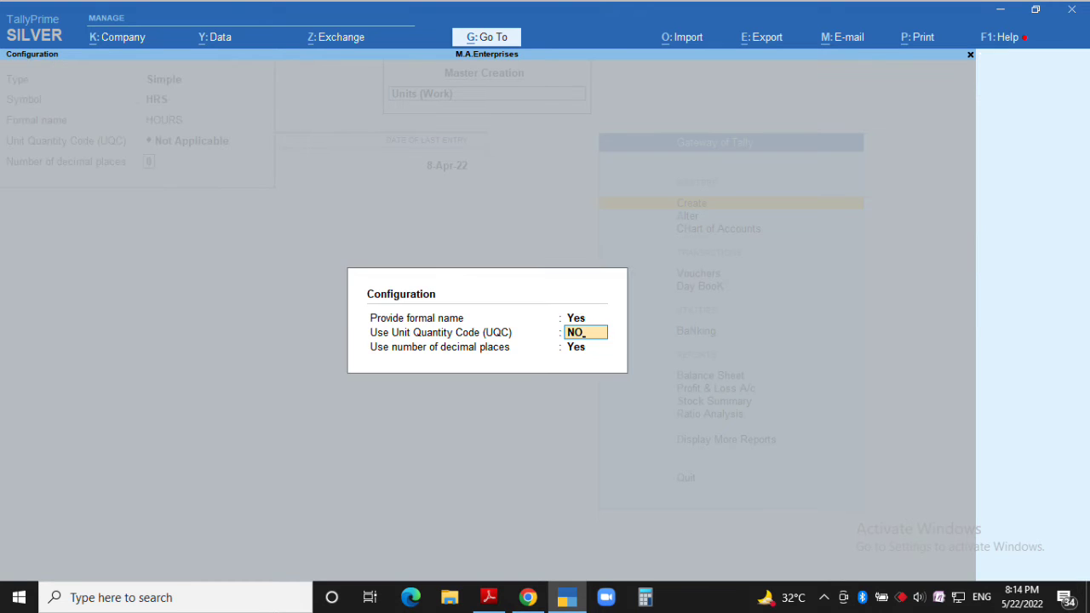
type("NO")
key("Return")
key("Return")
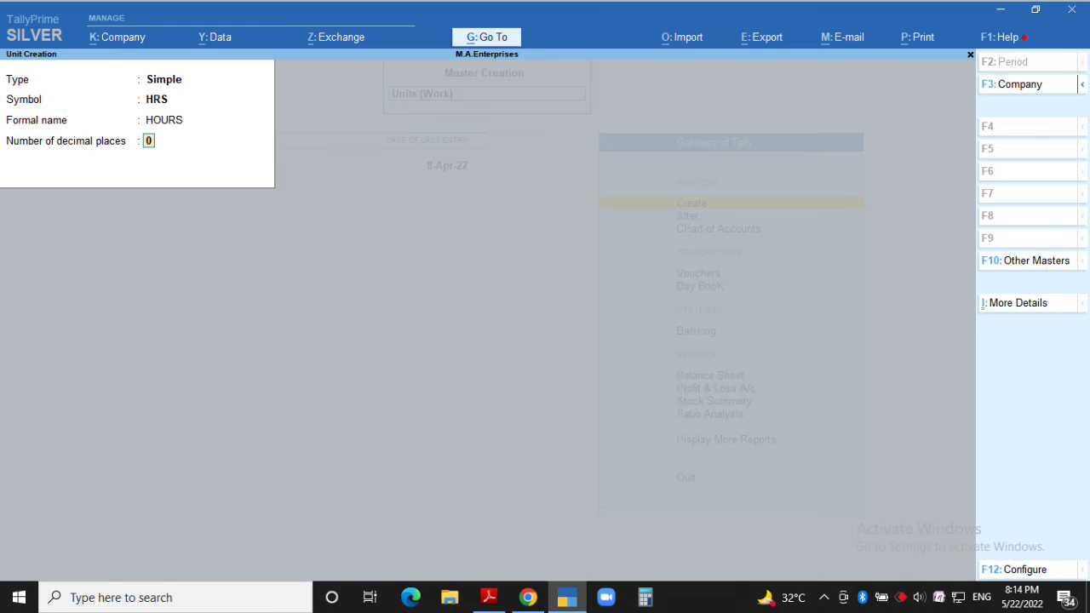
key("Return")
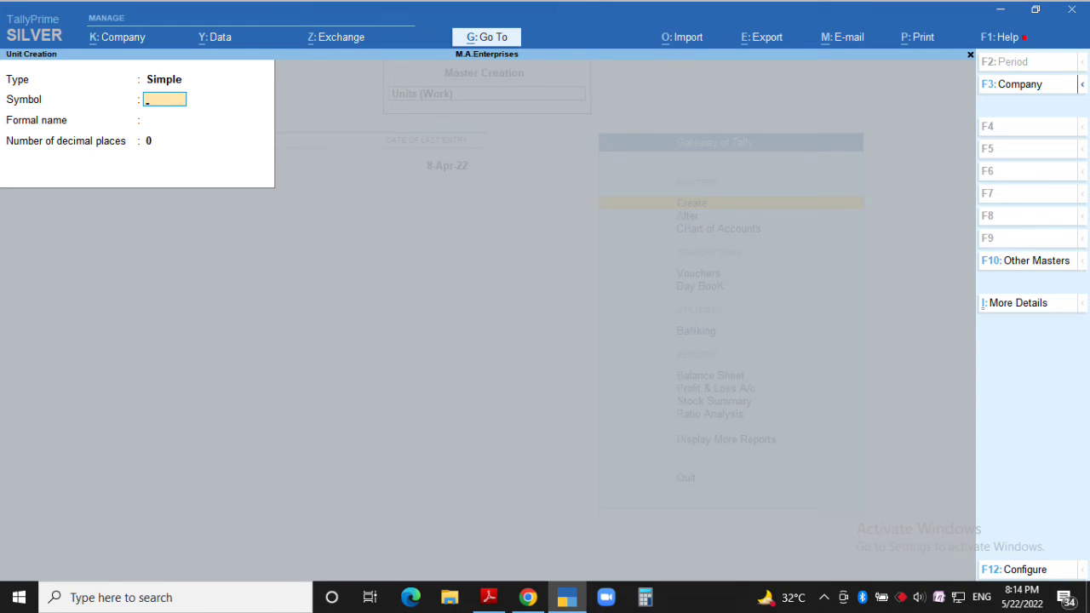
Create the simple unit MIN with formal name MINUTES
type("MIN")
key("Return")
type("MINUTES")
key("Return")
key("Return")
Create the compound unit HRS of 60 MIN
key("BackSpace")
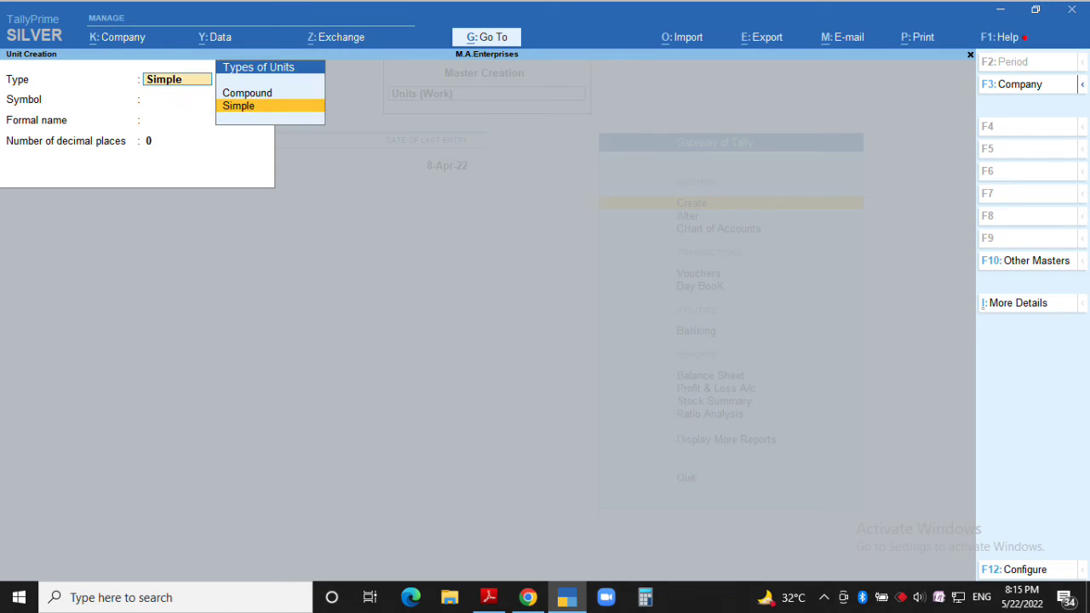
key("Up")
key("Return")
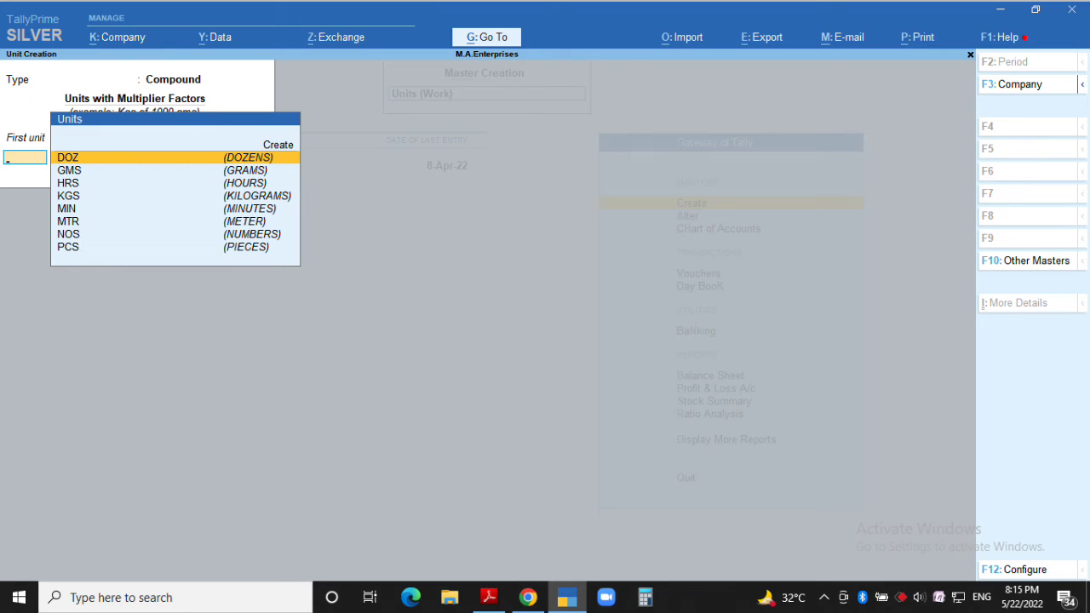
key("Down")
key("Down")
key("Return")
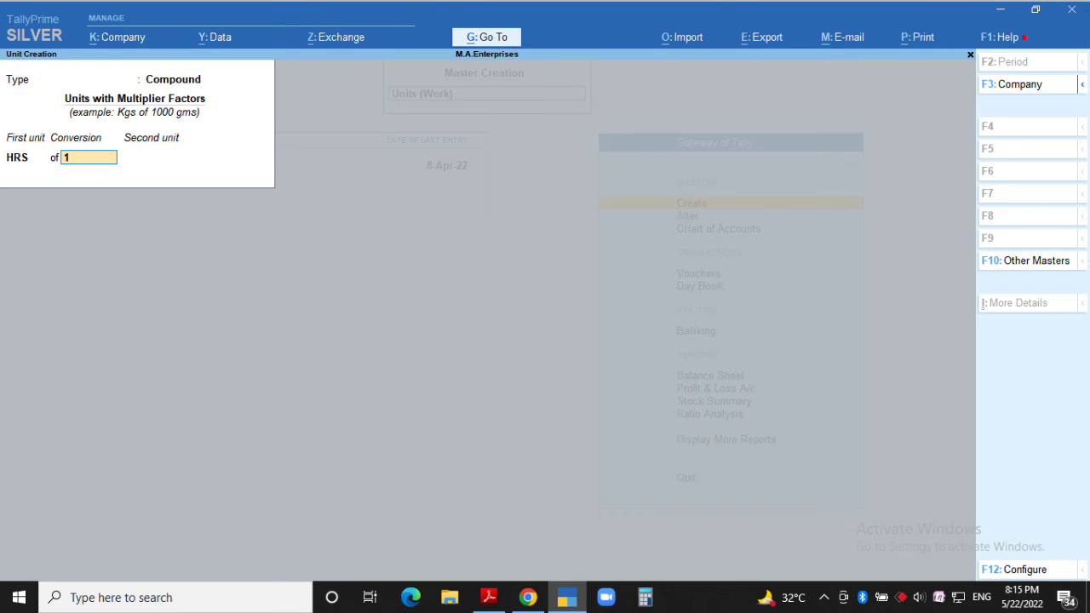
type("60")
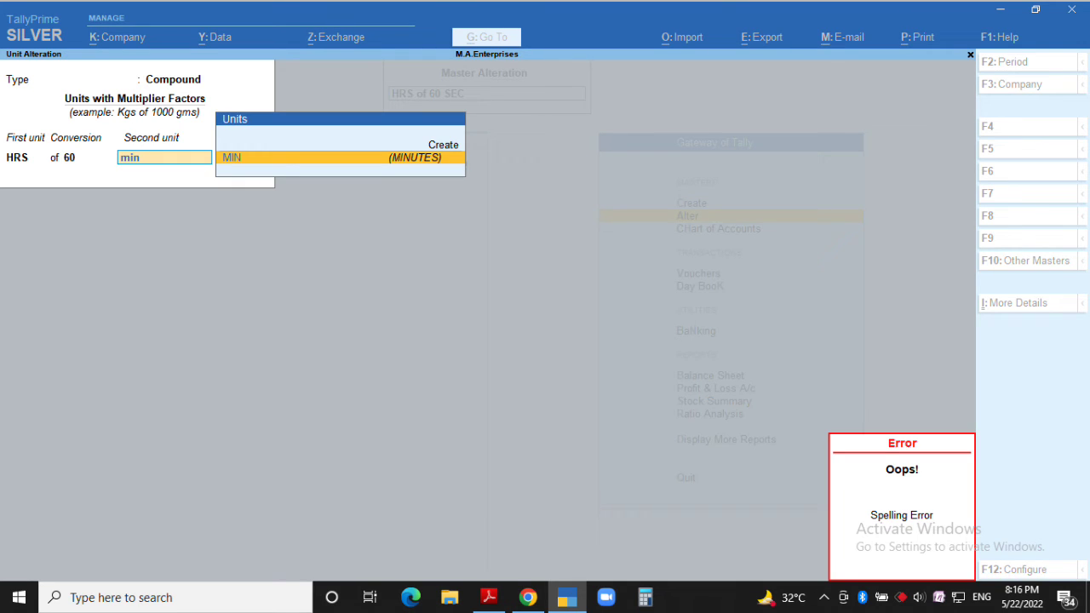
key("Return")
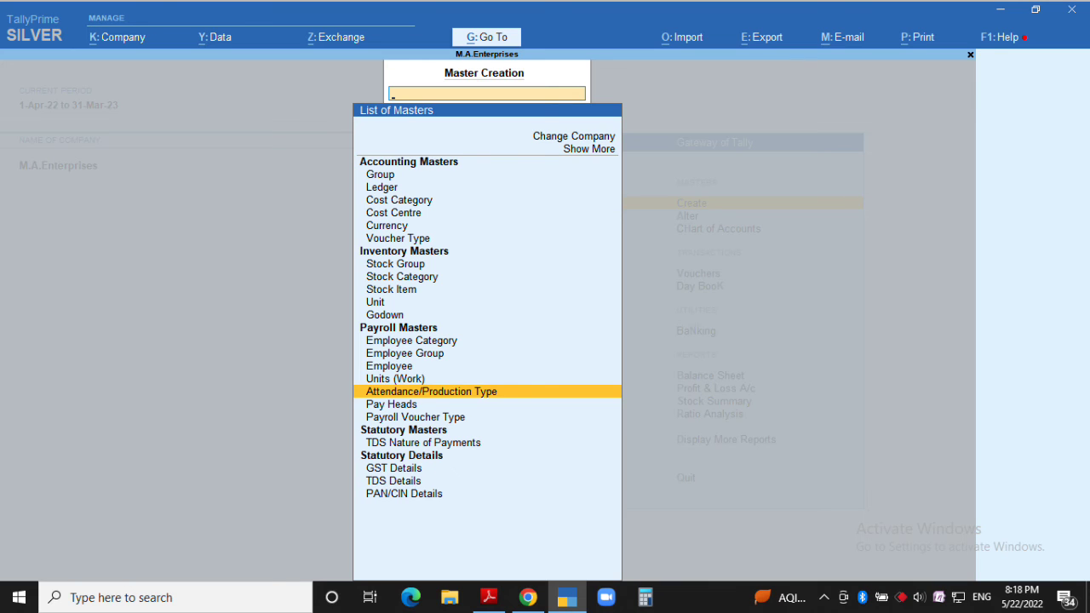
Create attendance type ABSENT as Leave without Pay and save it
key("Return")
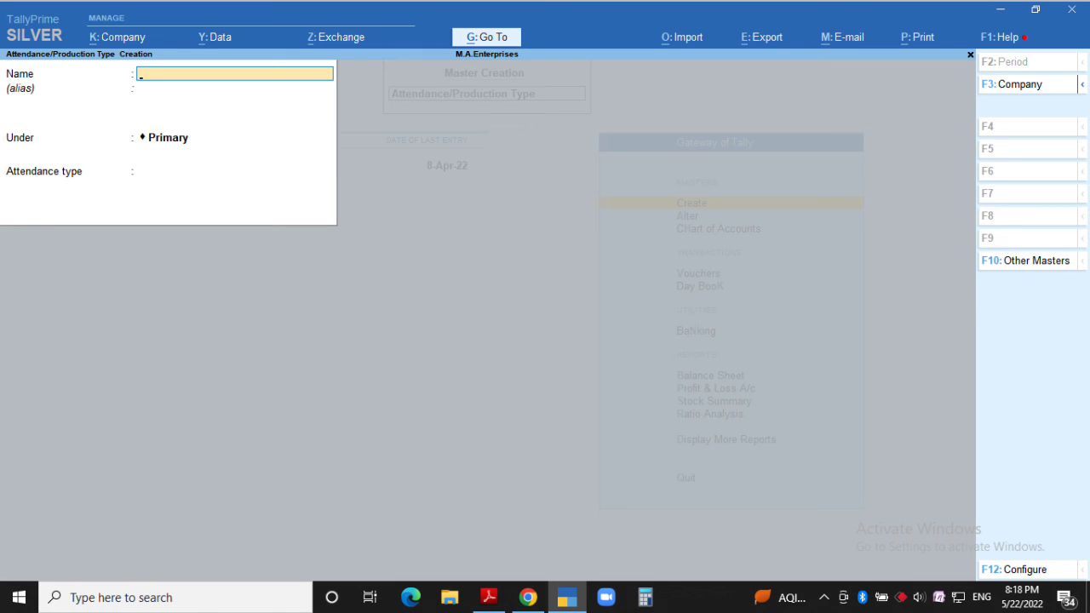
type("ABSENT")
key("Return")
key("Return")
key("Return")
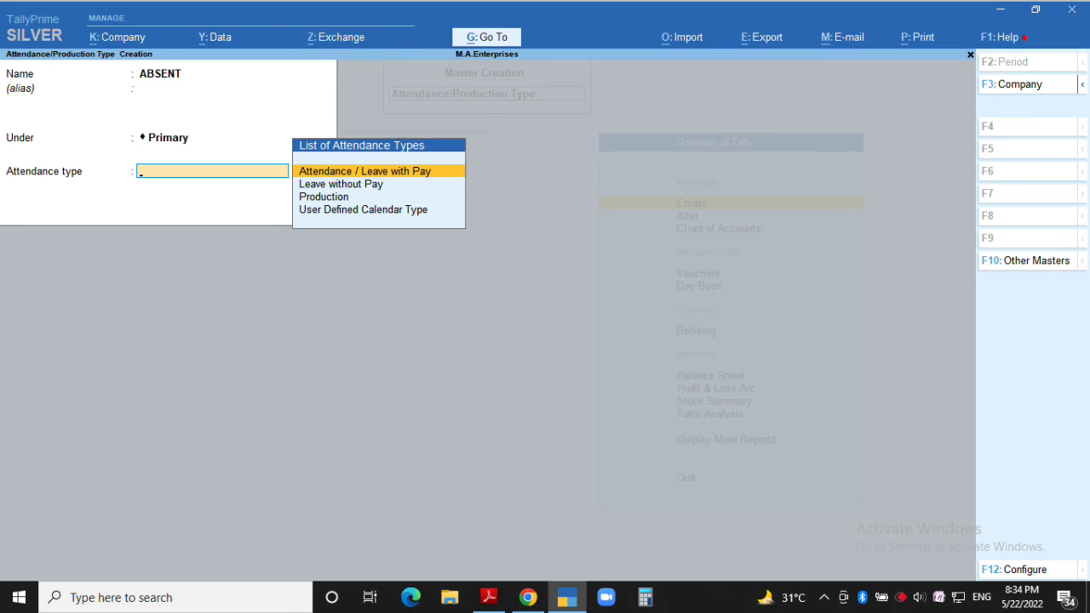
key("Down")
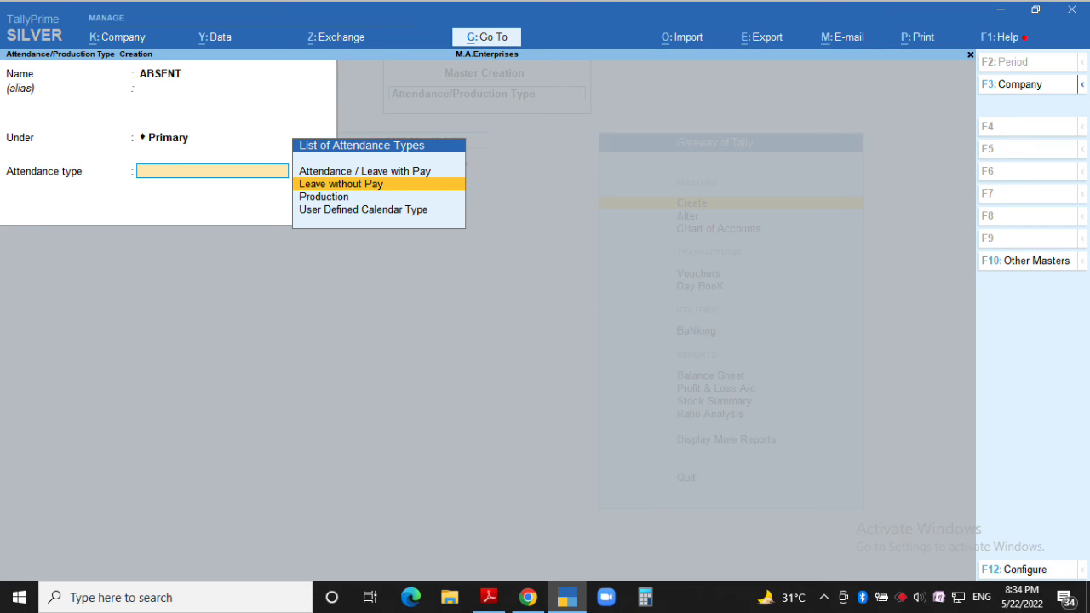
key("Return")
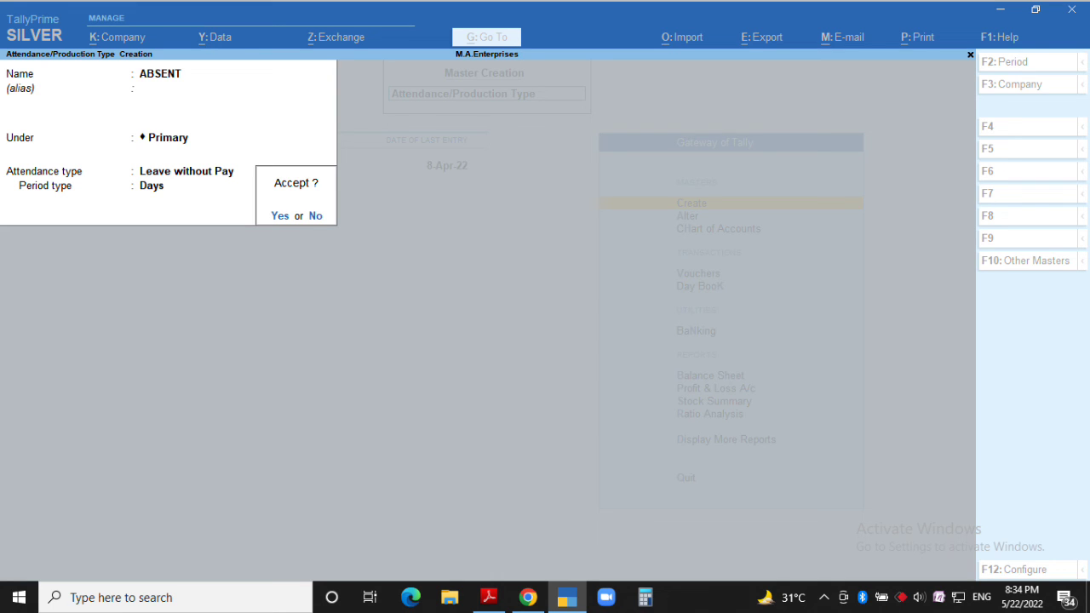
key("Return")
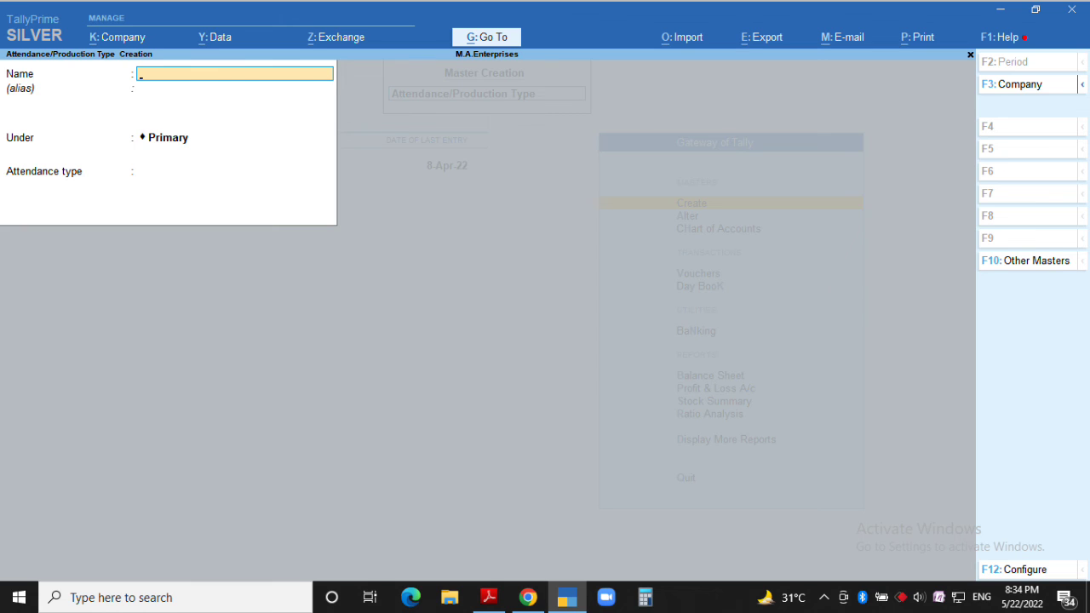
Create OVERTIME as a Production attendance type in HRS of 60 MIN, then name the next type PAID LEAVE
type("OVERTIME")
key("Return")
key("Return")
key("Return")
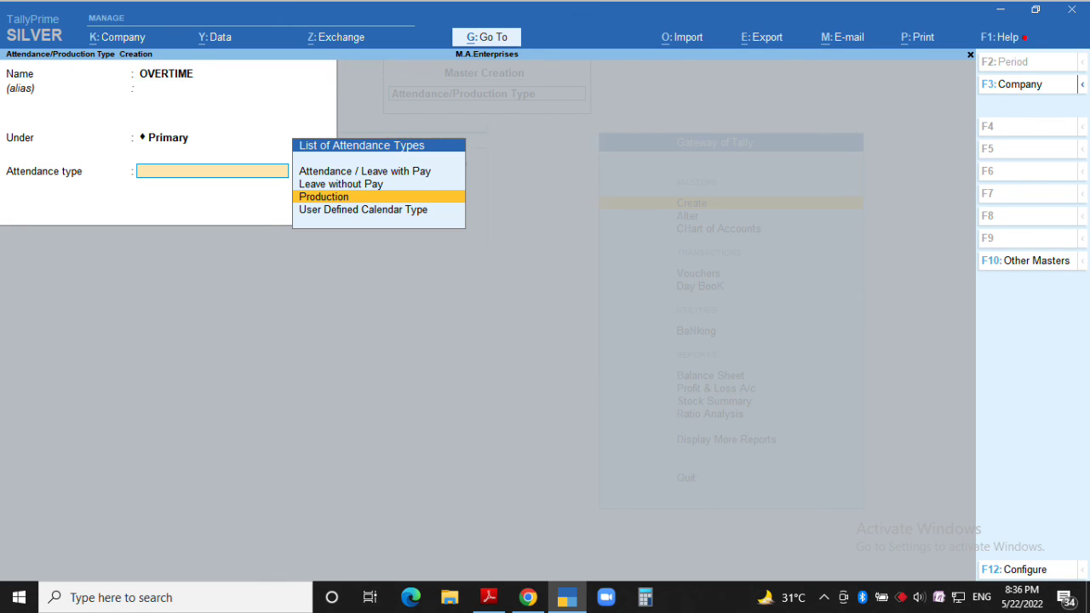
key("Return")
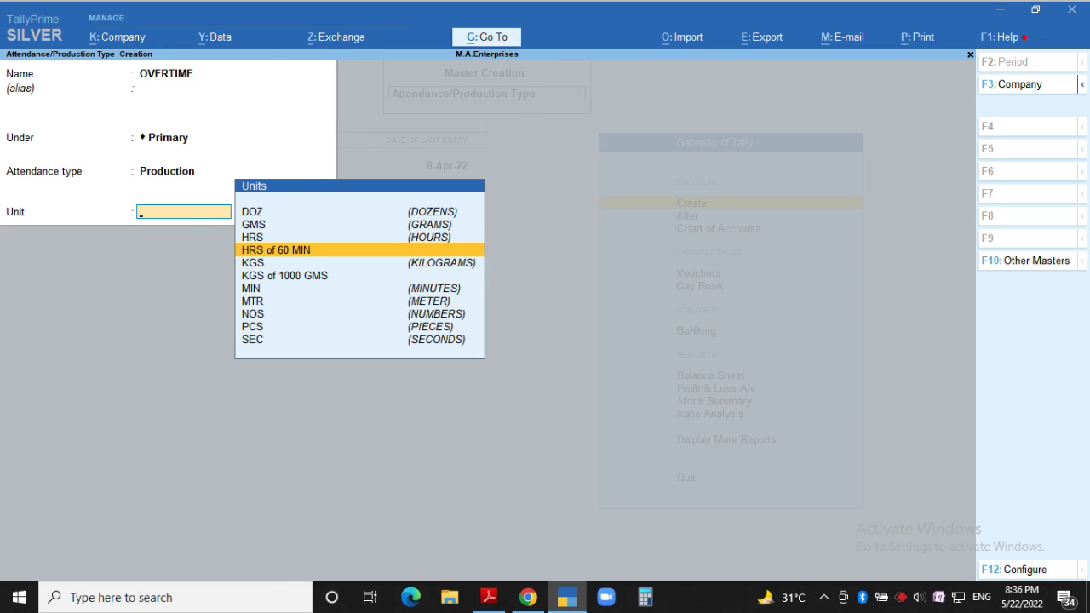
key("Return")
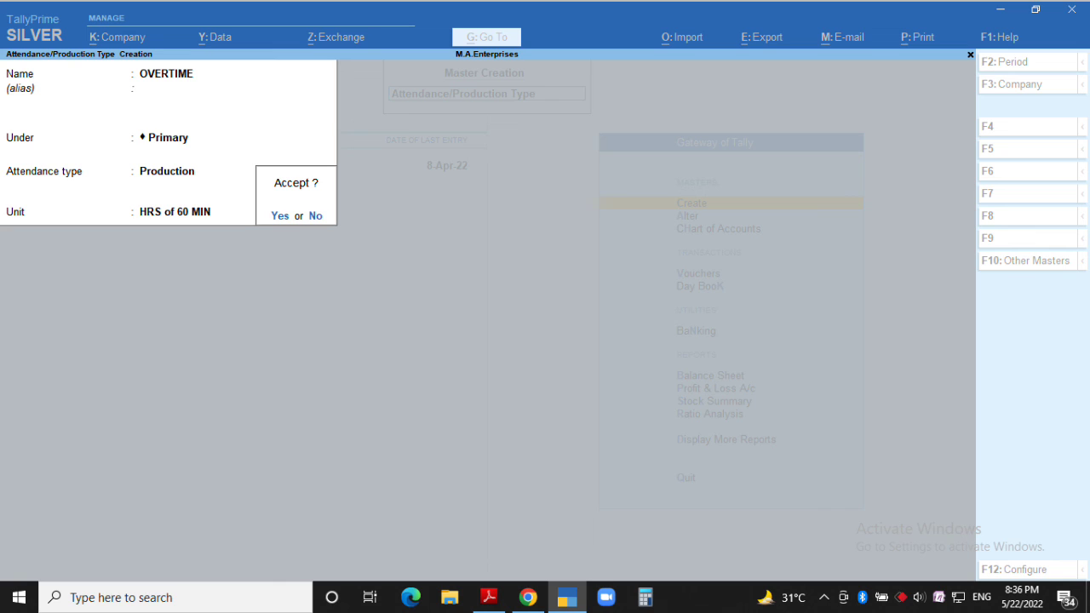
key("Return")
type("PAID LEAVE")
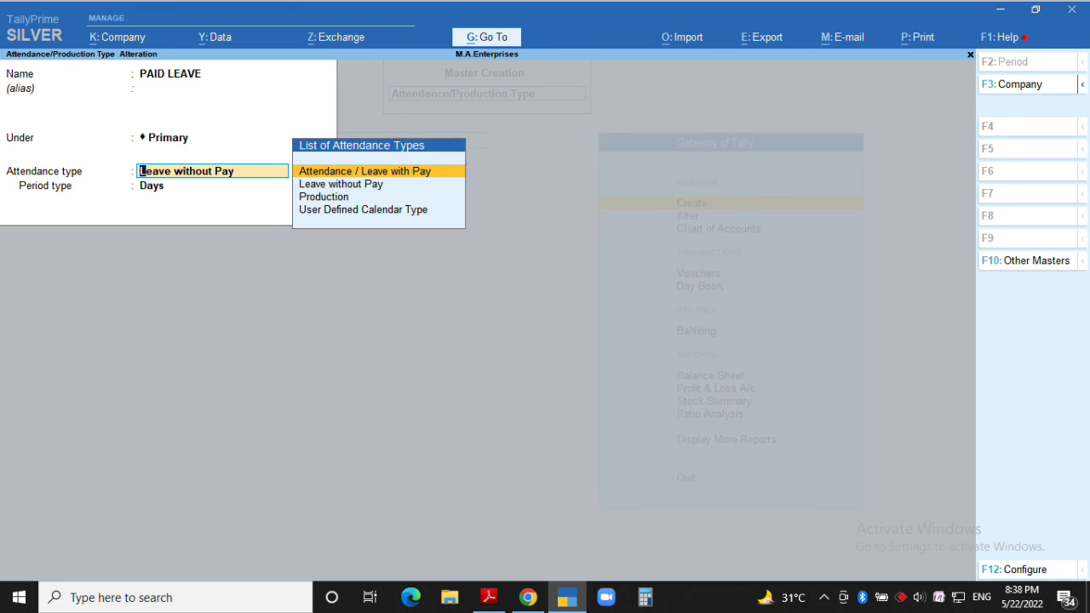
Save PAID LEAVE as an Attendance / Leave with Pay type counted in Days
key("Return")
key("Return")
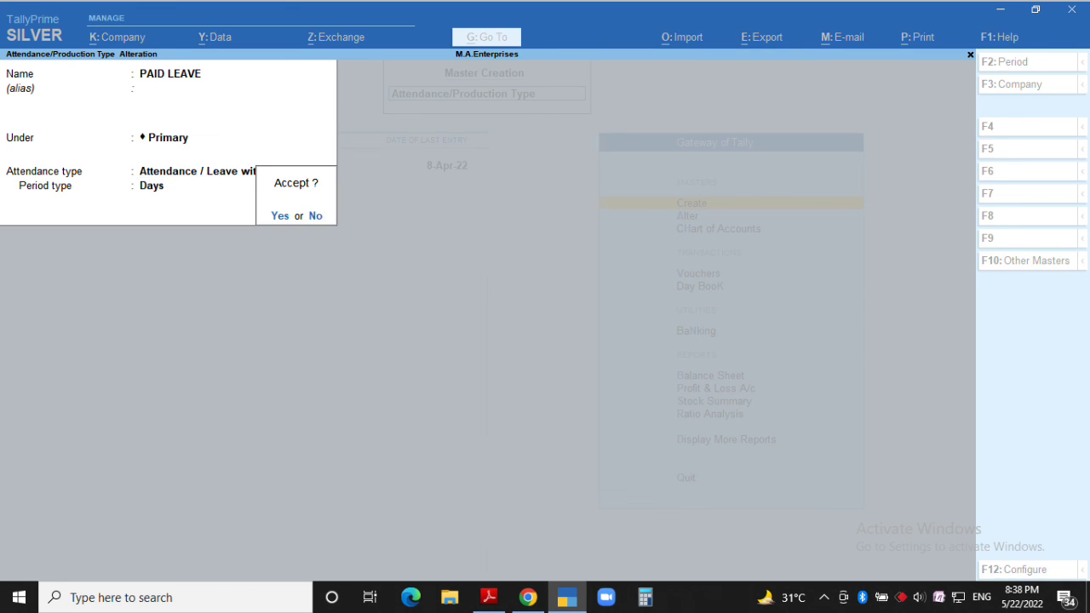
key("Return")
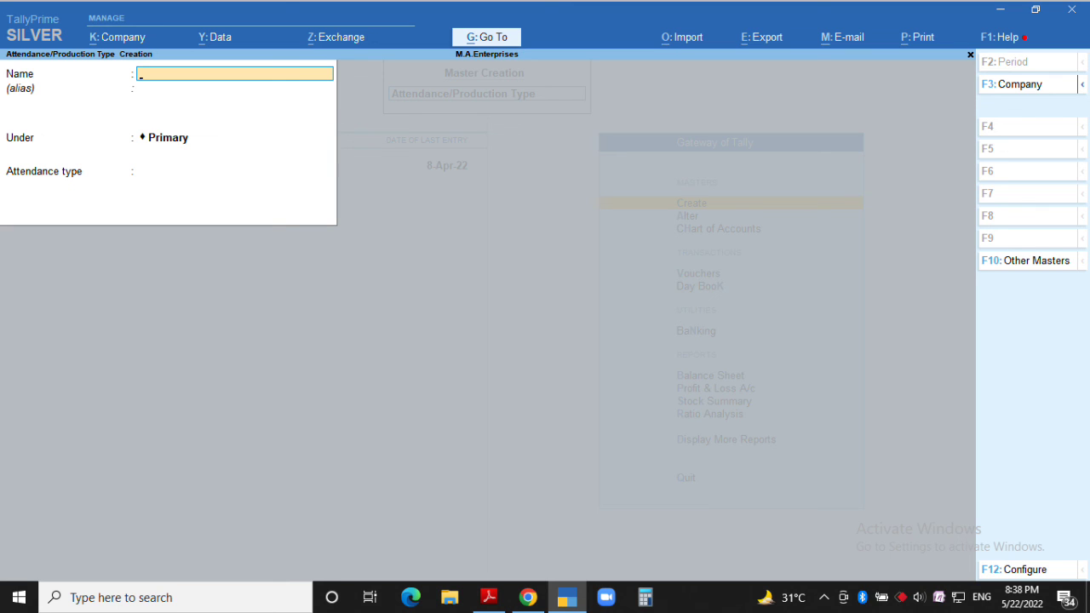